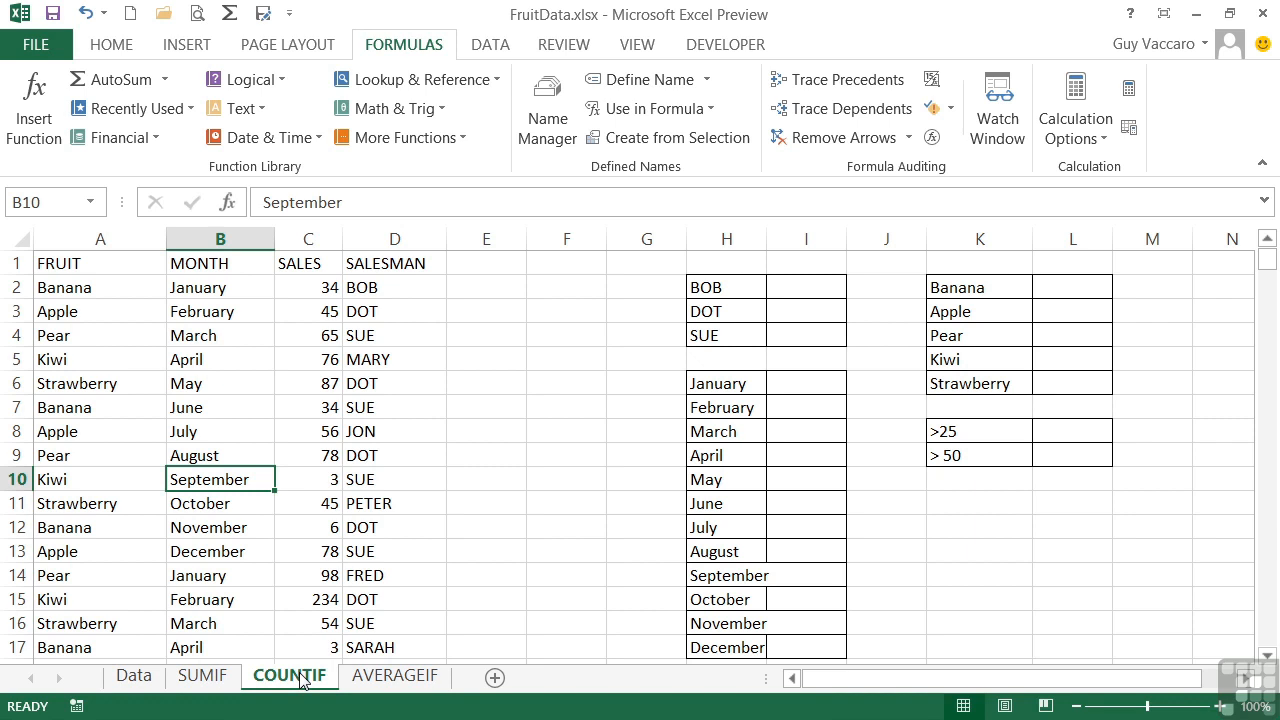
- Enter =COUNTIF(sales,">25") in cell L8 to count the sales above 25
{"action": "left_click", "coordinate": [1069, 432]}
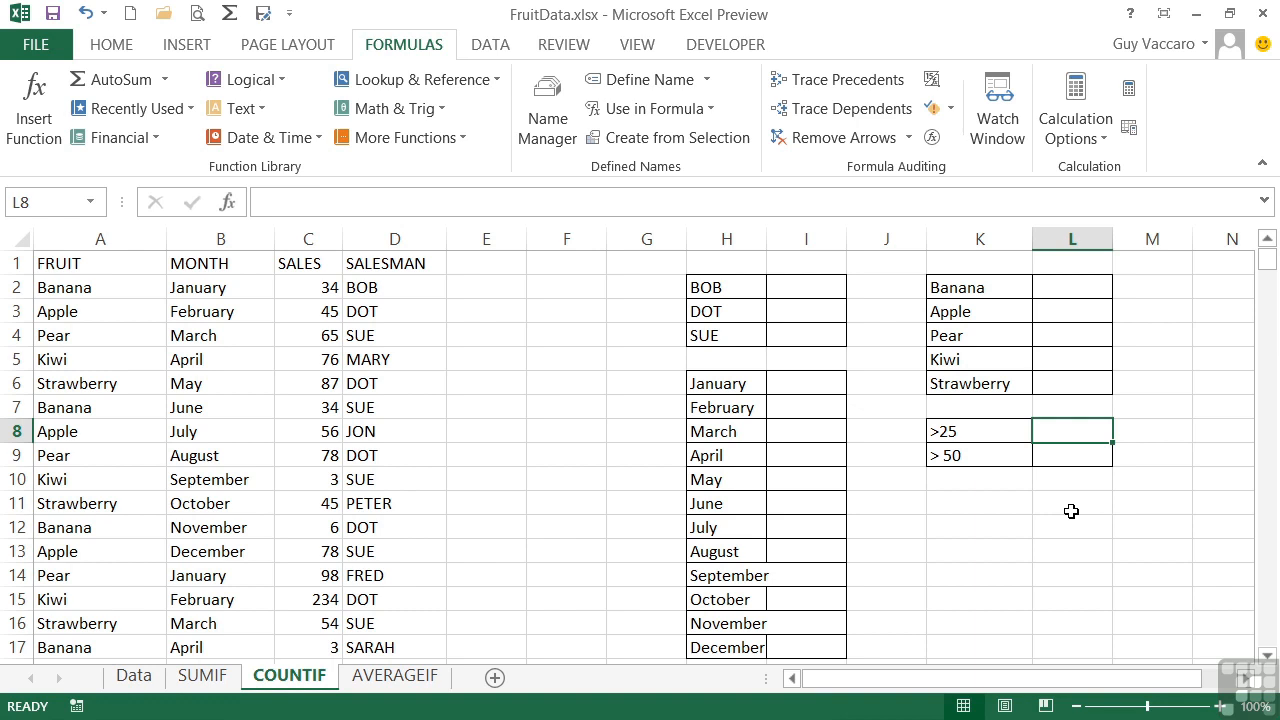
{"action": "type", "text": "=count"}
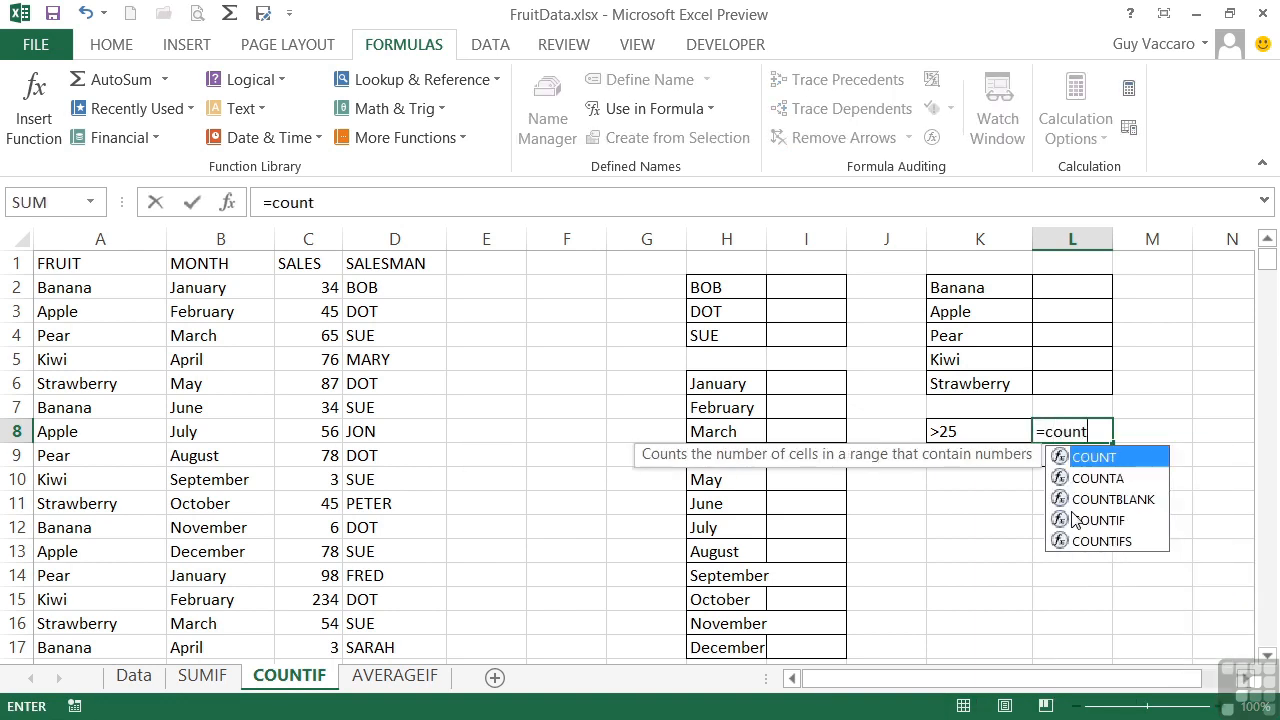
{"action": "type", "text": "if("}
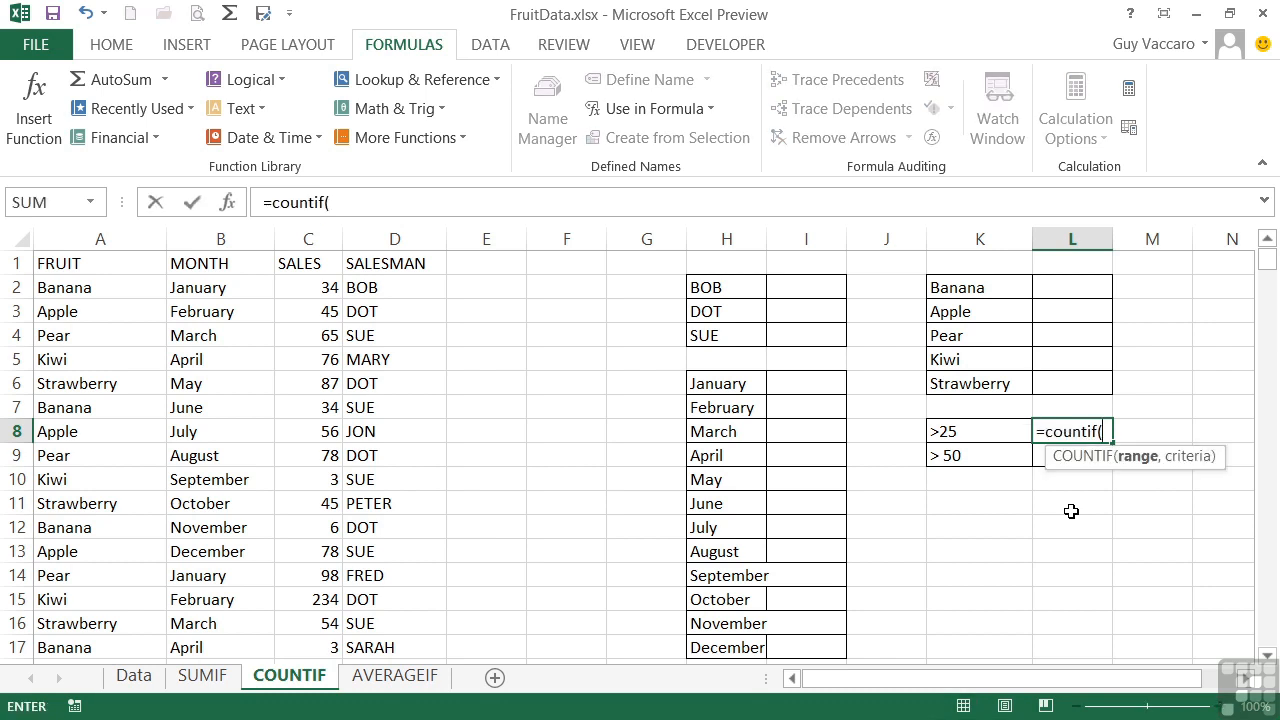
{"action": "type", "text": "sales,"}
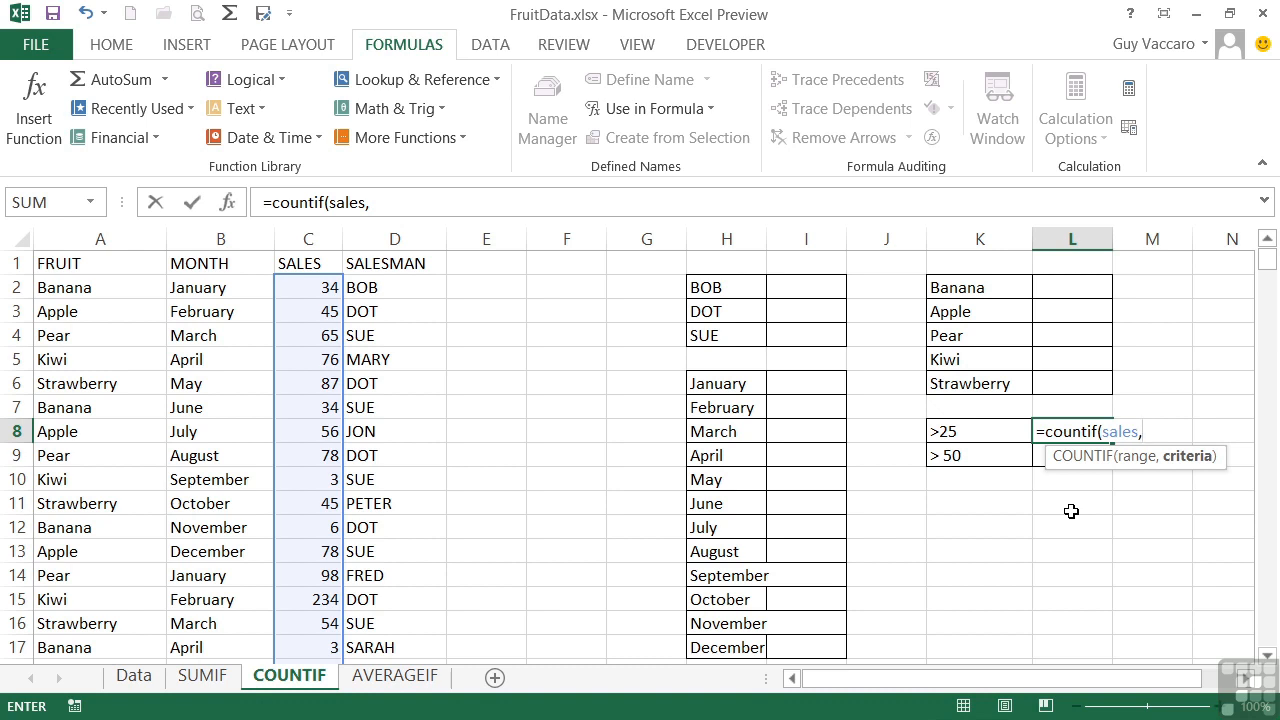
{"action": "type", "text": "\">25\""}
{"action": "type", "text": ")"}
{"action": "key", "text": "Return"}
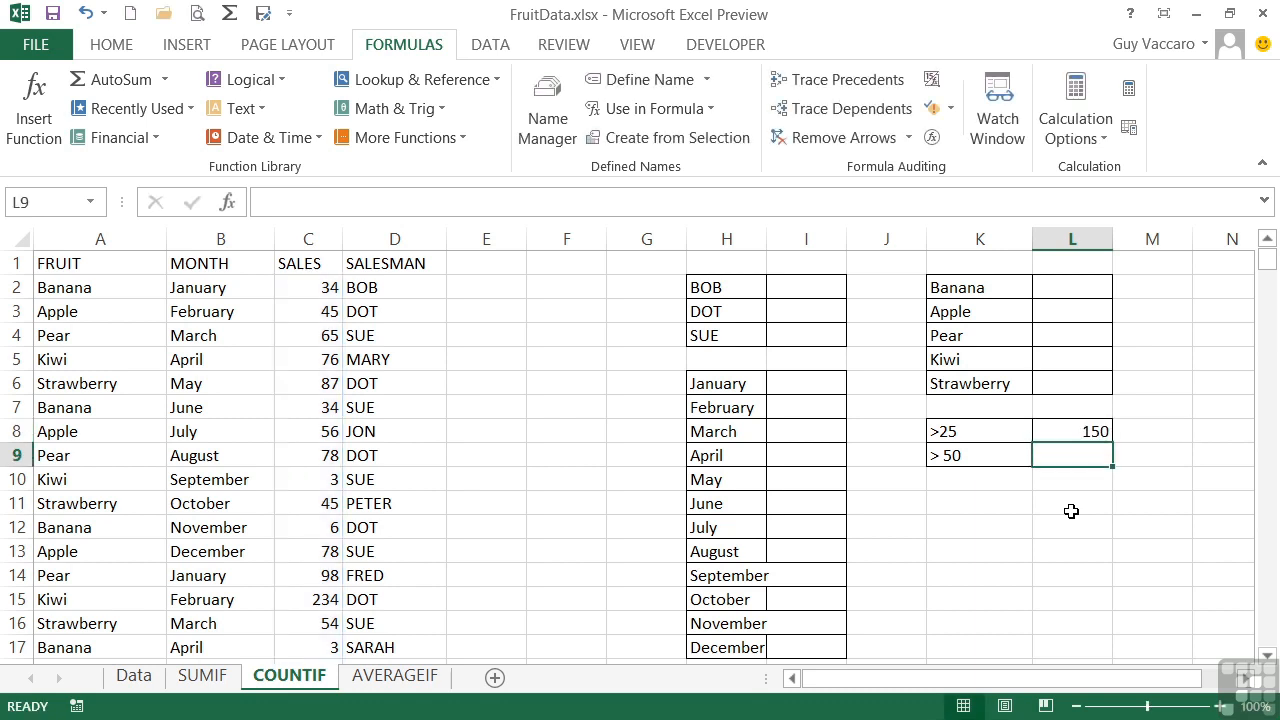
{"action": "key", "text": "Up"}
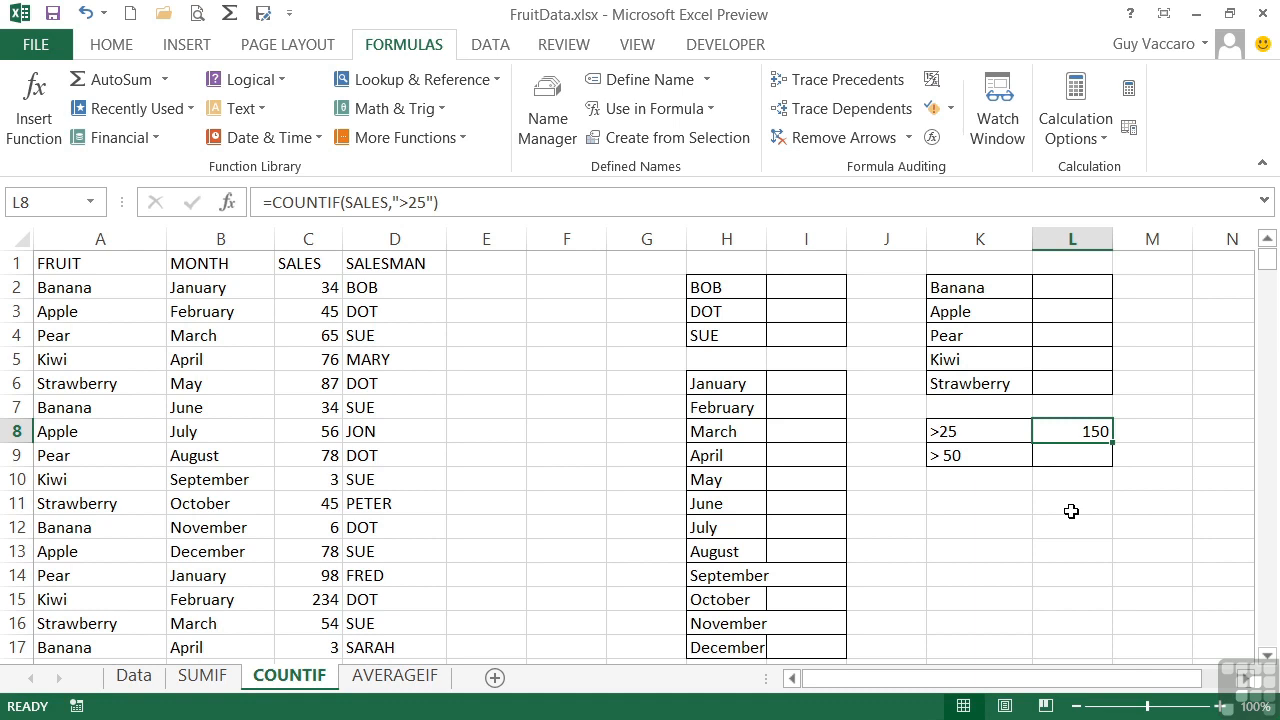
- Enter =COUNTIF(sales,">50") in cell L9 to count the sales above 50
{"action": "key", "text": "Down"}
{"action": "type", "text": "=c"}
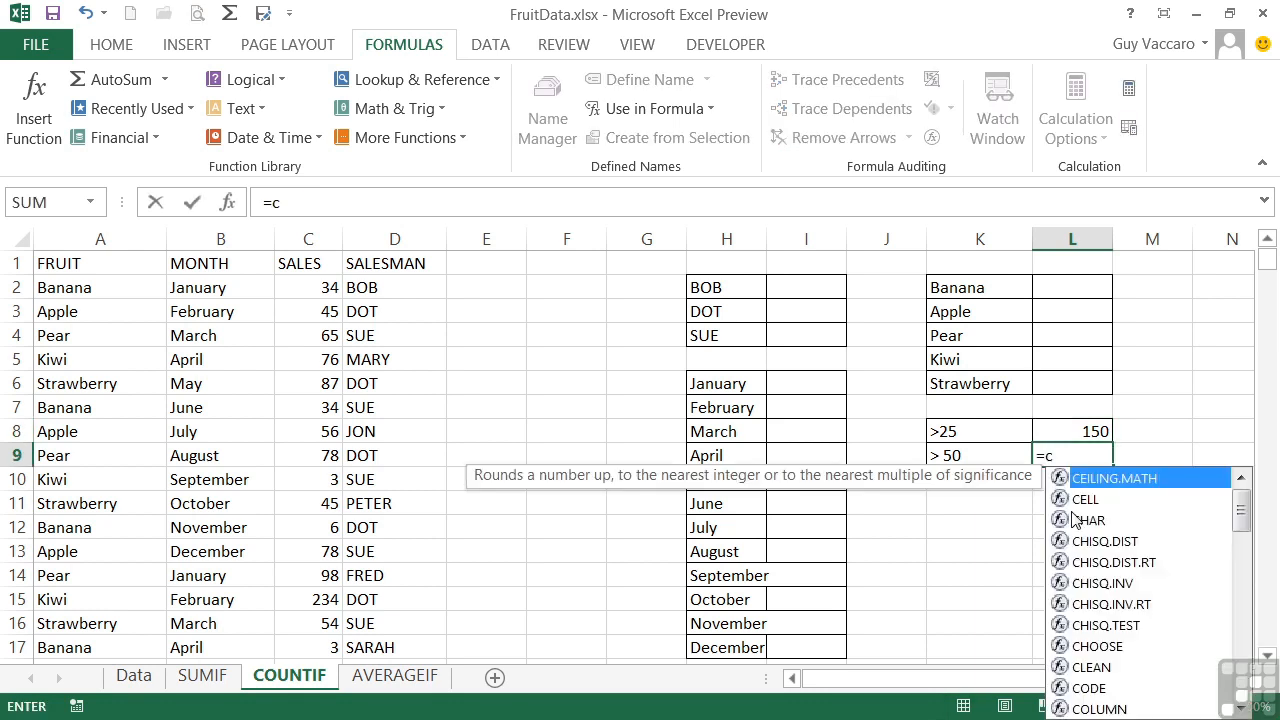
{"action": "type", "text": "ountif"}
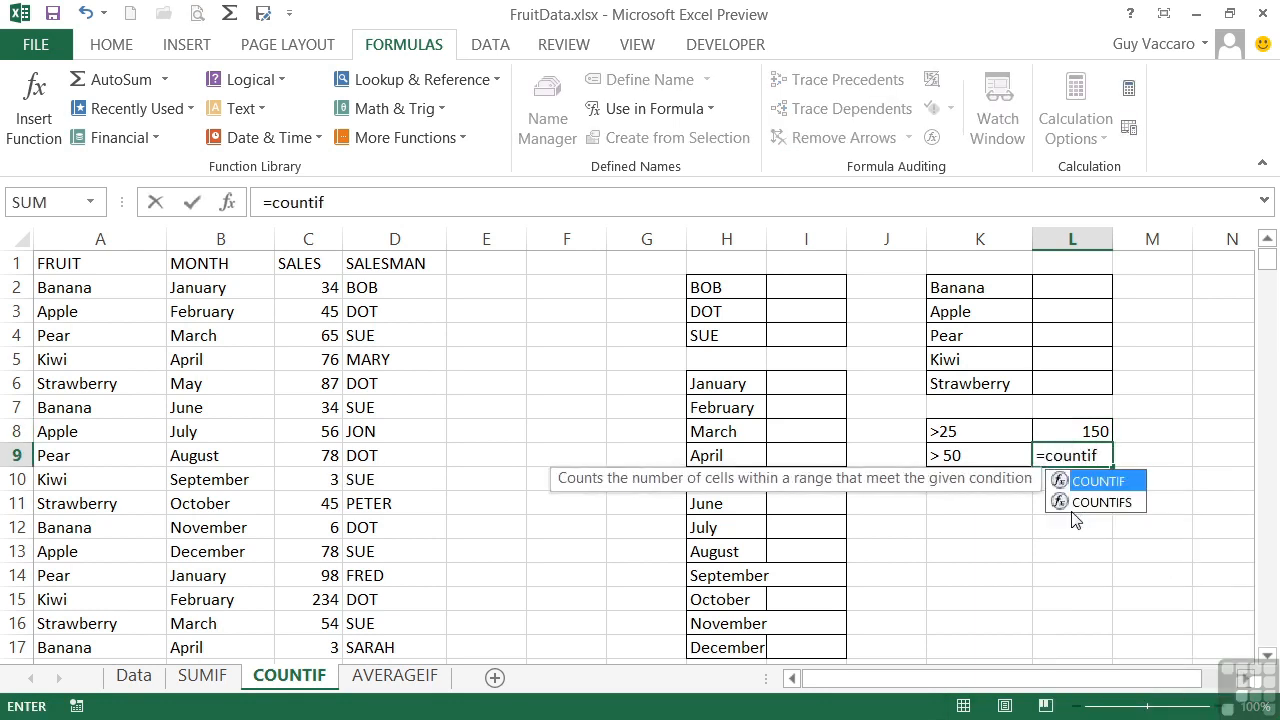
{"action": "type", "text": "("}
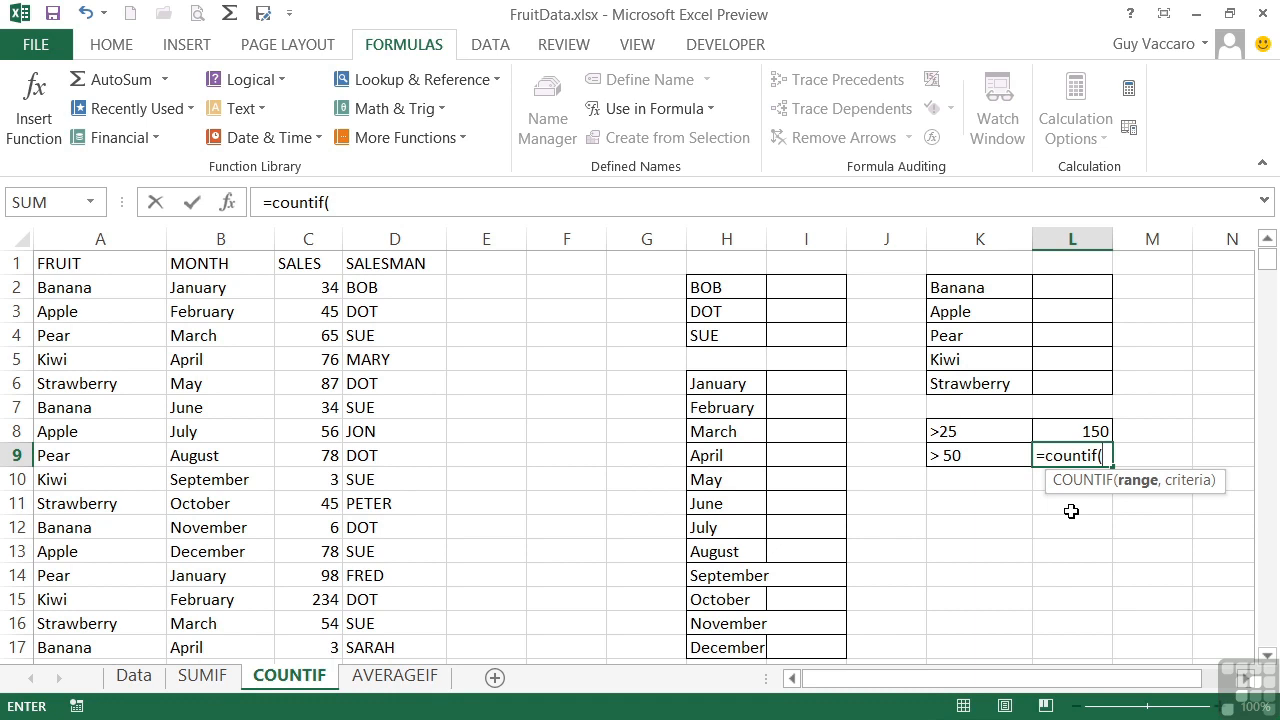
{"action": "type", "text": "sales,"}
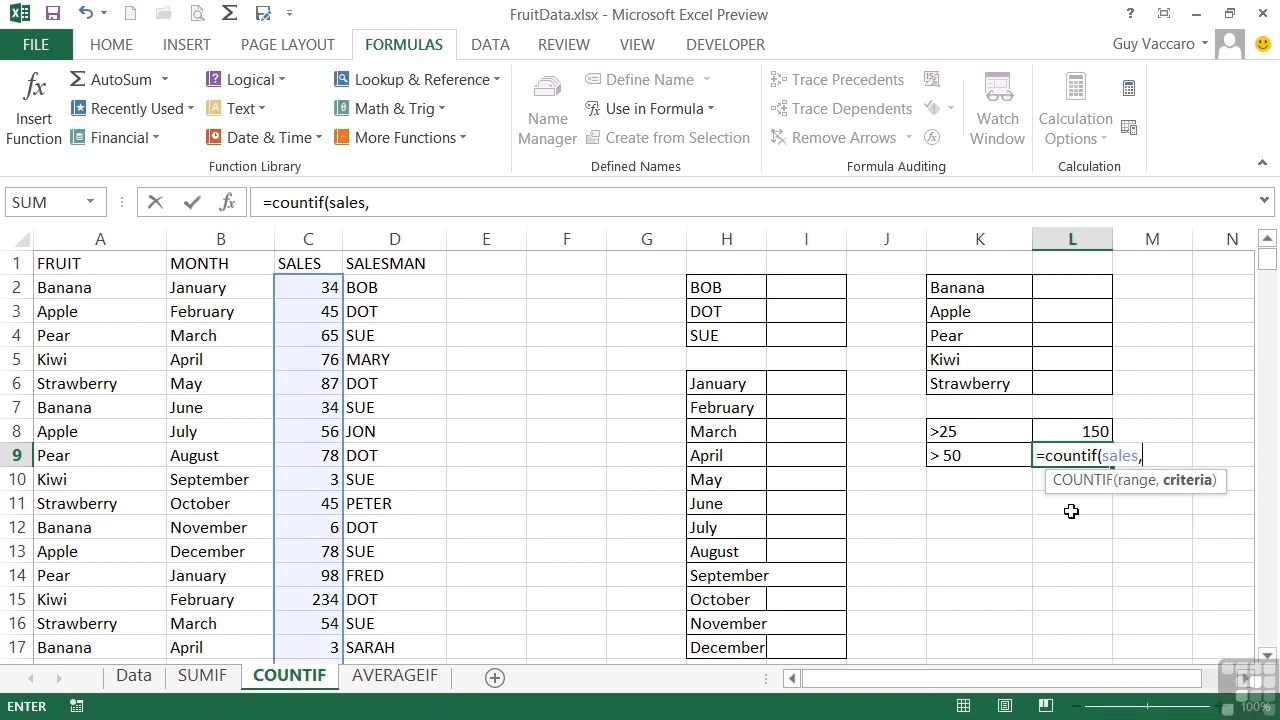
{"action": "type", "text": "\">50\")"}
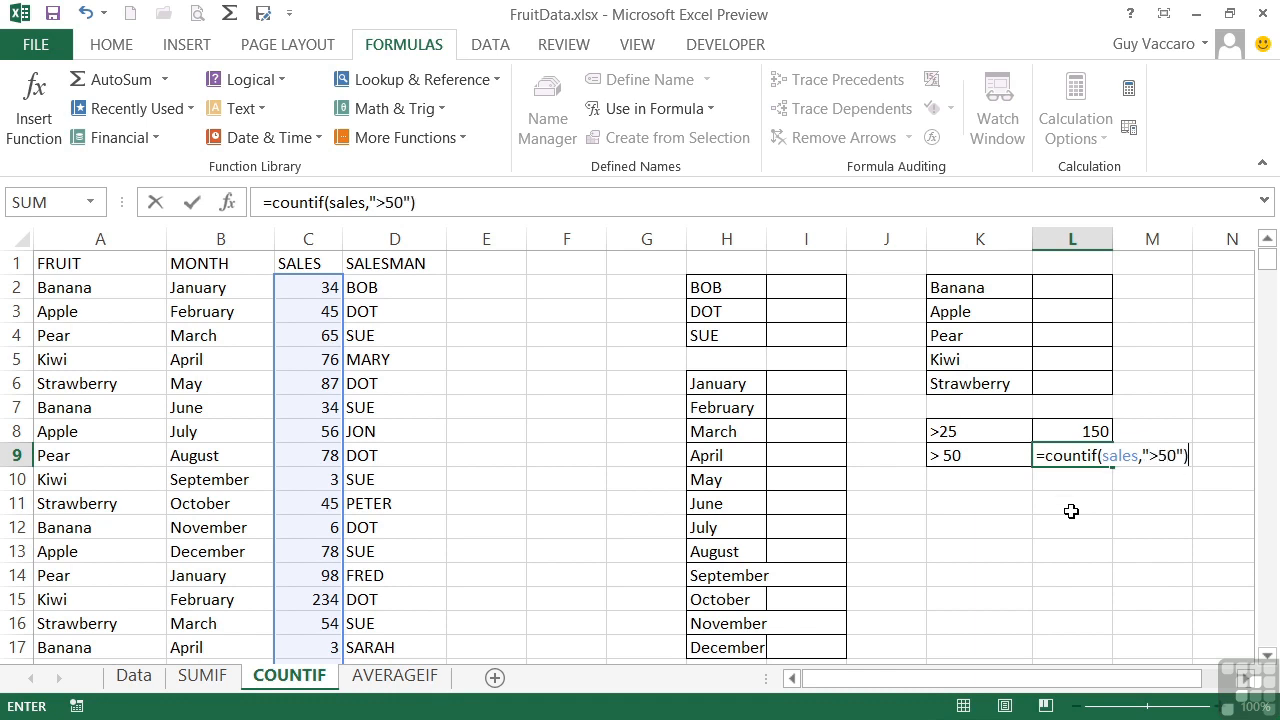
{"action": "key", "text": "Return"}
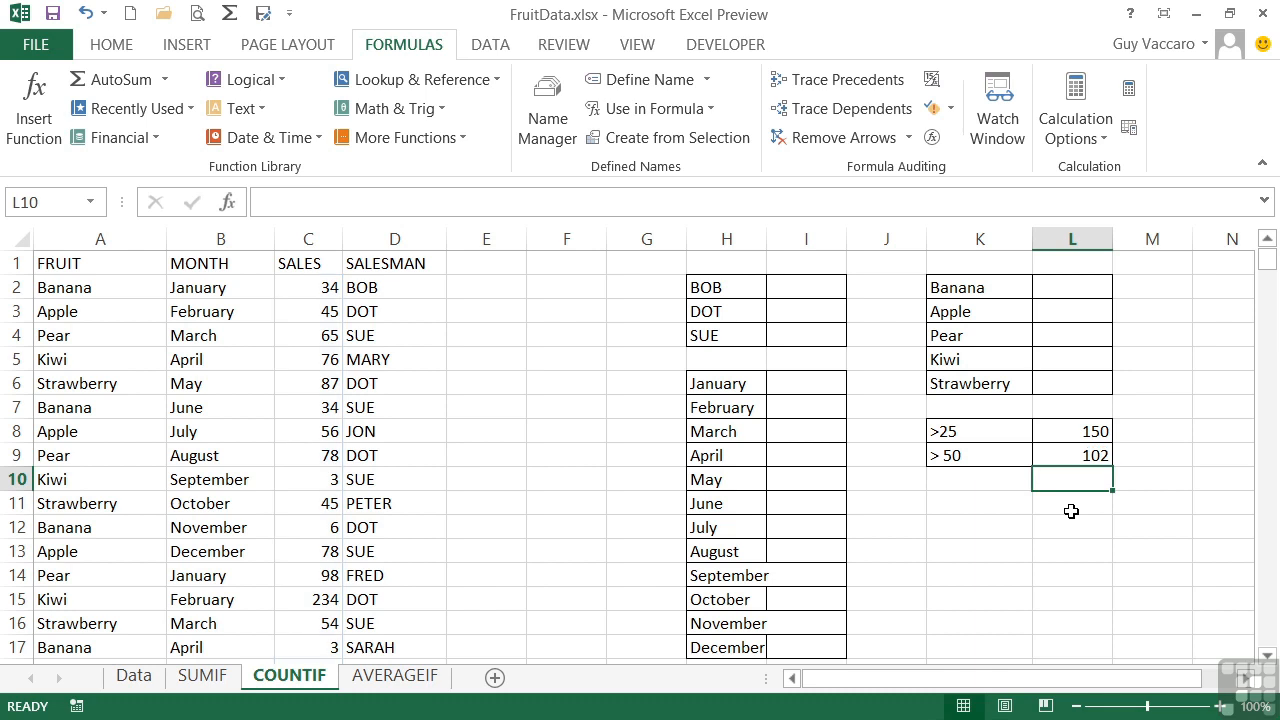
{"action": "key", "text": "Up"}
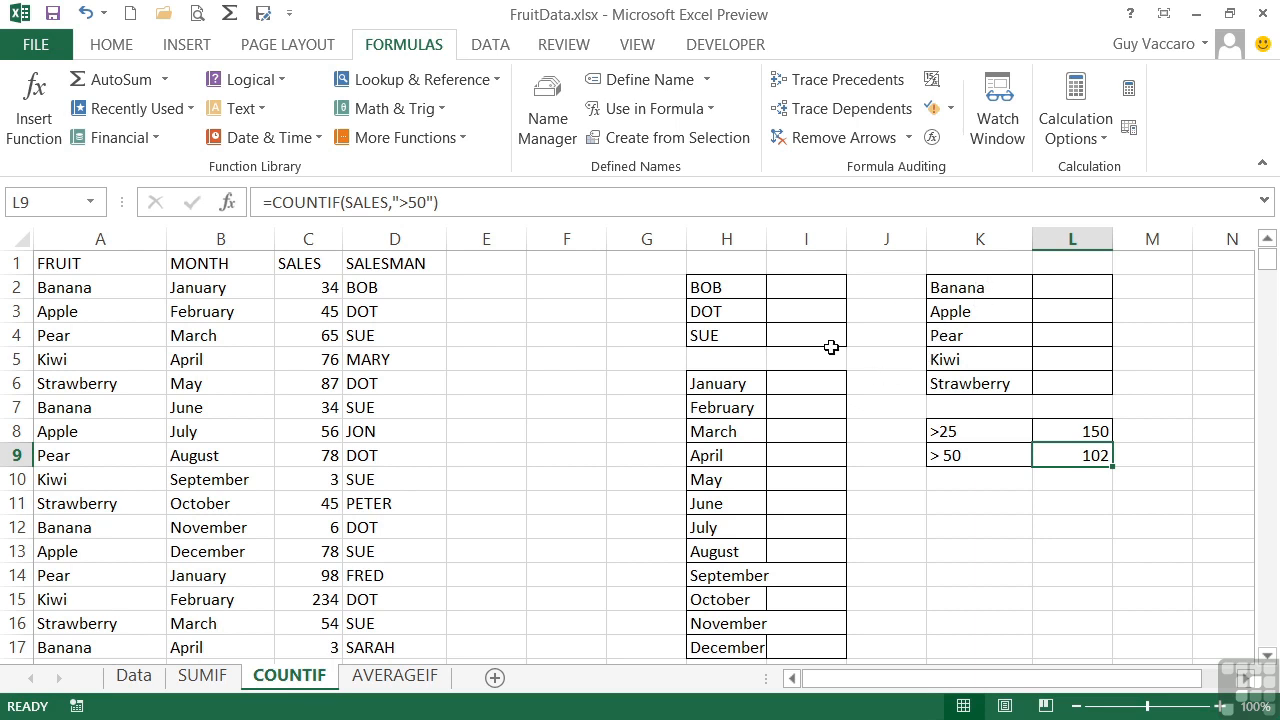
- Enter =COUNTIF(salesman,H2) in cell I2 to count the first listed salesman's entries
{"action": "left_click", "coordinate": [800, 287]}
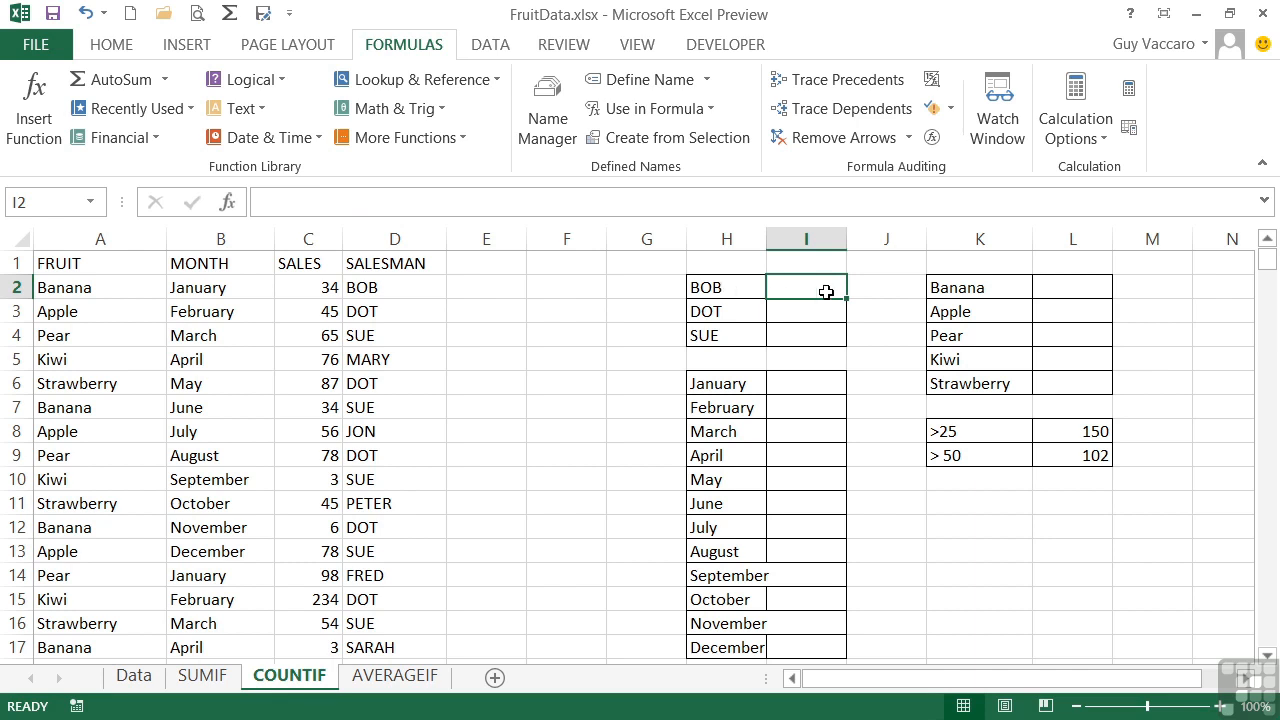
{"action": "type", "text": "=cou"}
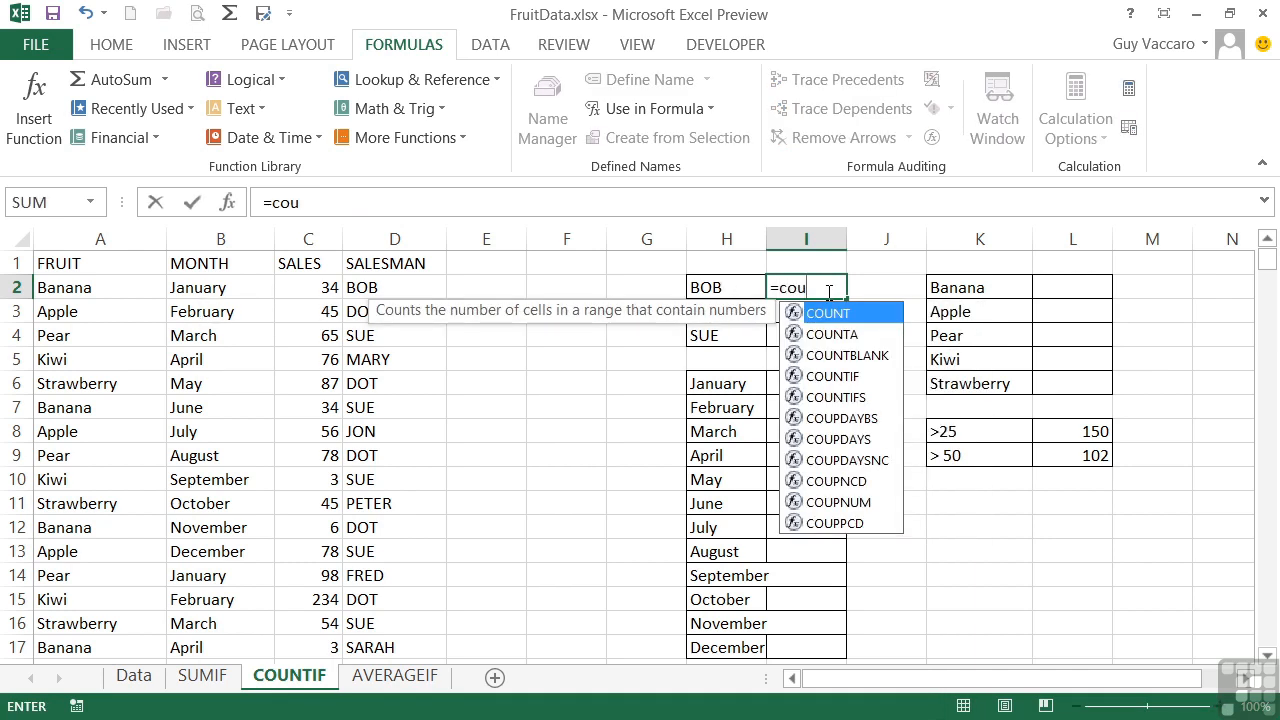
{"action": "type", "text": "ntif("}
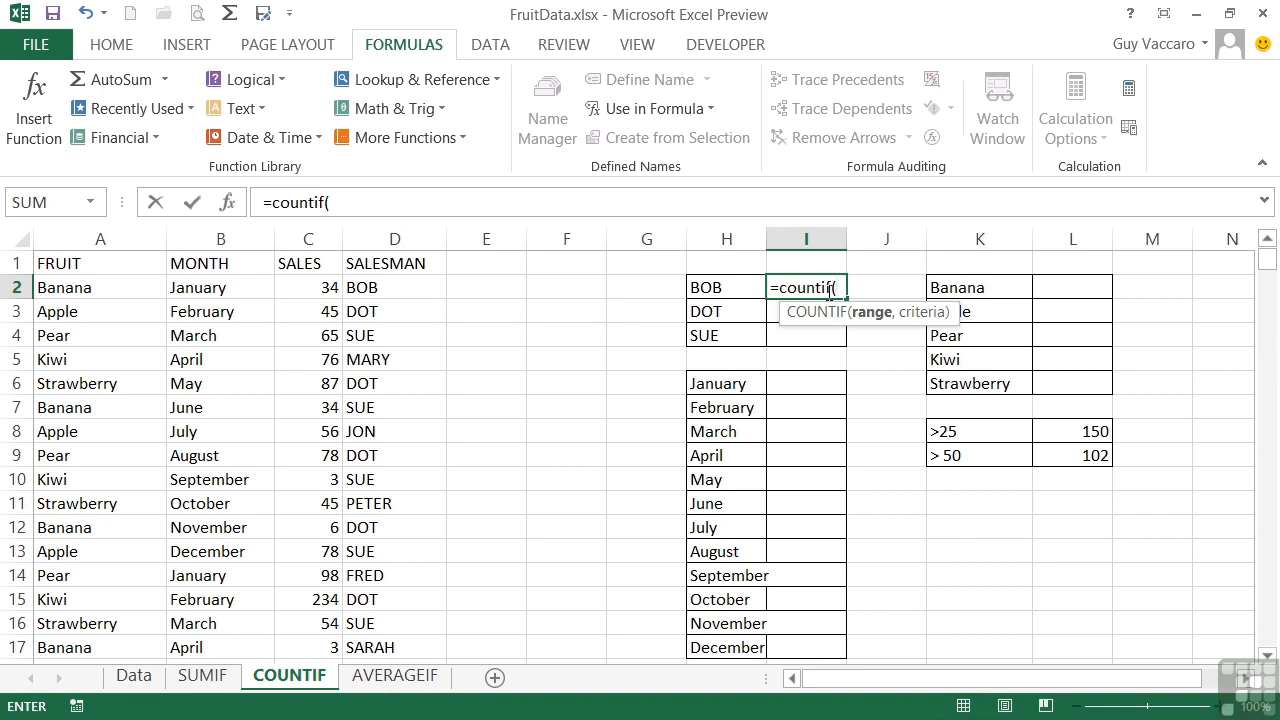
{"action": "type", "text": "sa"}
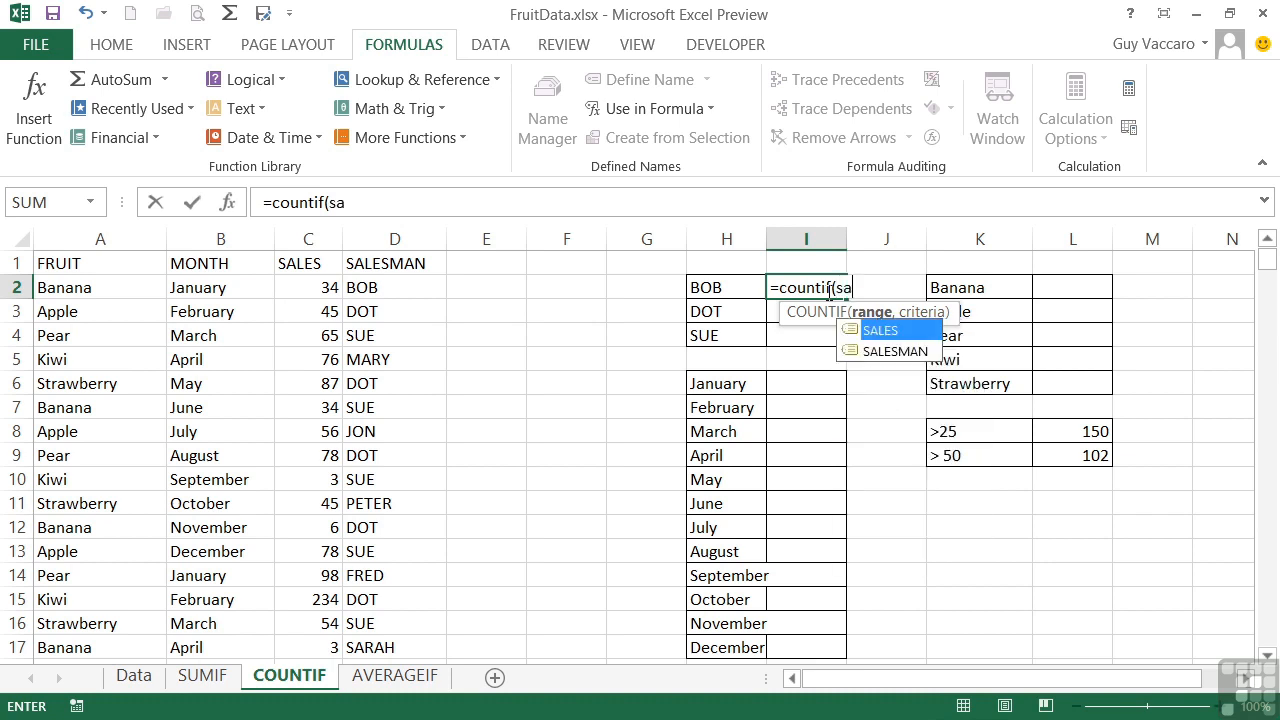
{"action": "type", "text": "lesman,"}
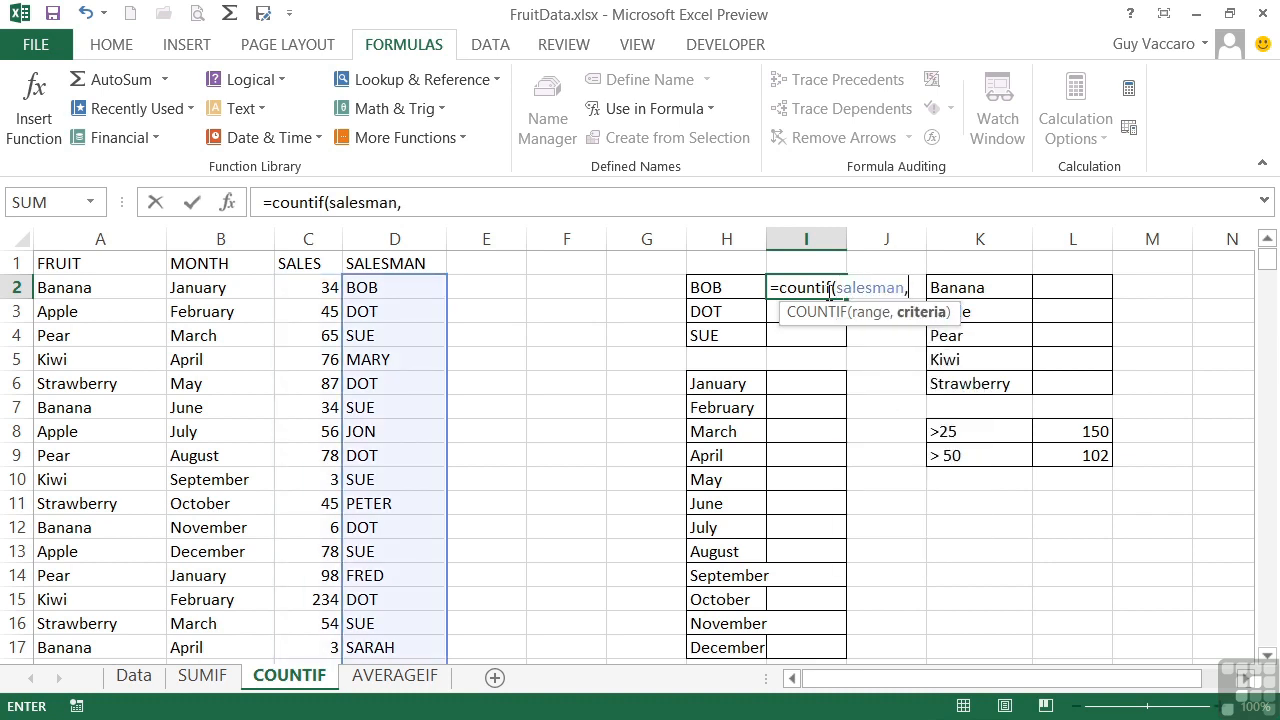
{"action": "left_click", "coordinate": [721, 289]}
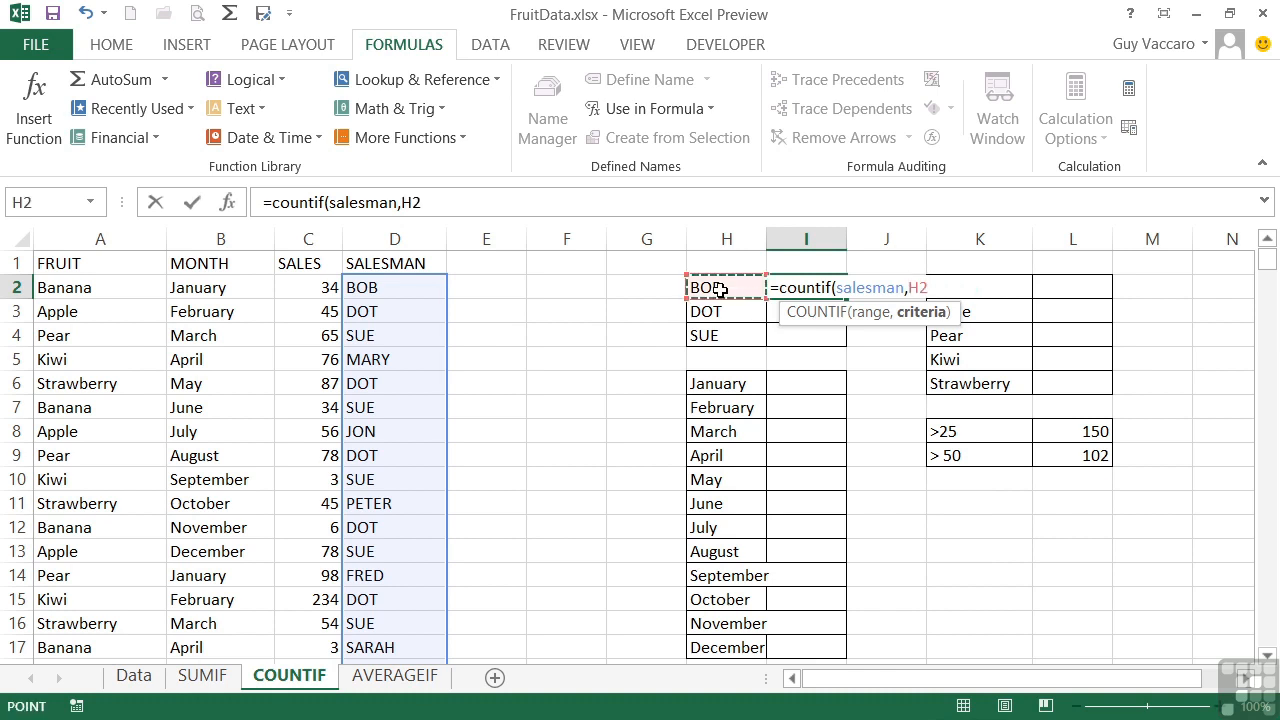
{"action": "key", "text": "Return"}
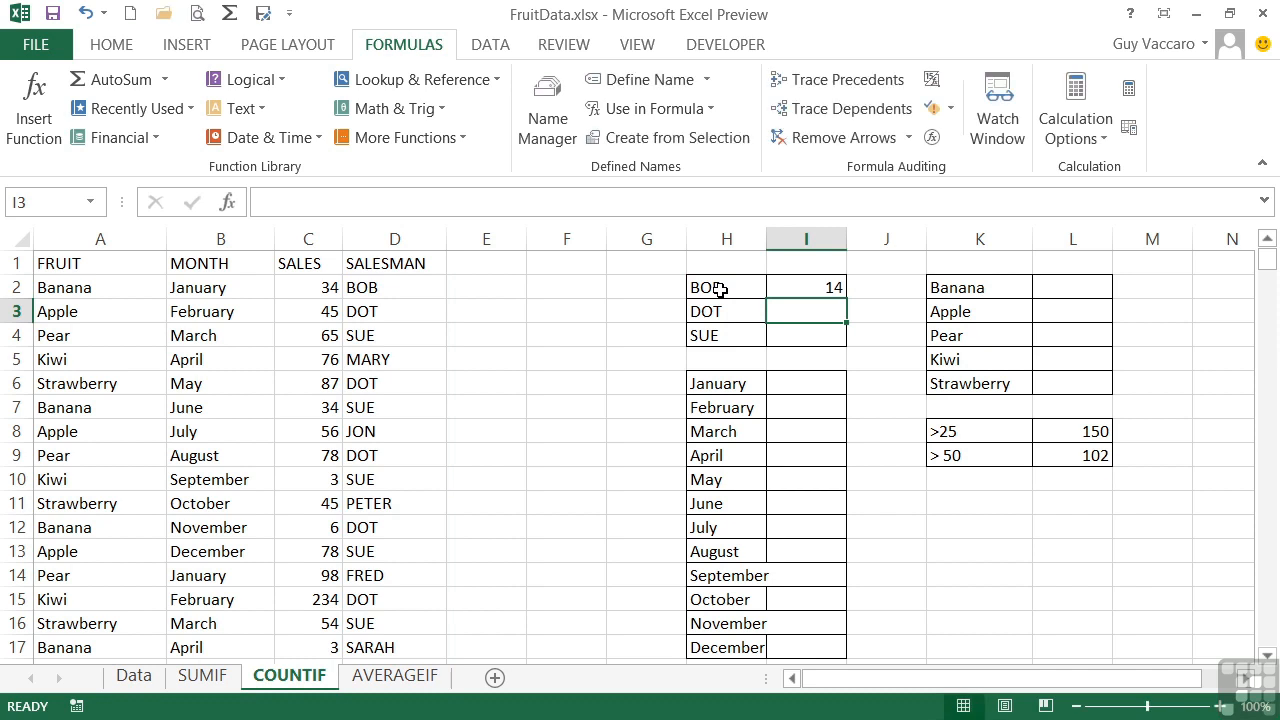
- Fill the salesman count formula from I2 down to I4 and check the cell references in the copied formulas
{"action": "left_click", "coordinate": [806, 287]}
{"action": "left_click_drag", "start_coordinate": [846, 299], "coordinate": [846, 346]}
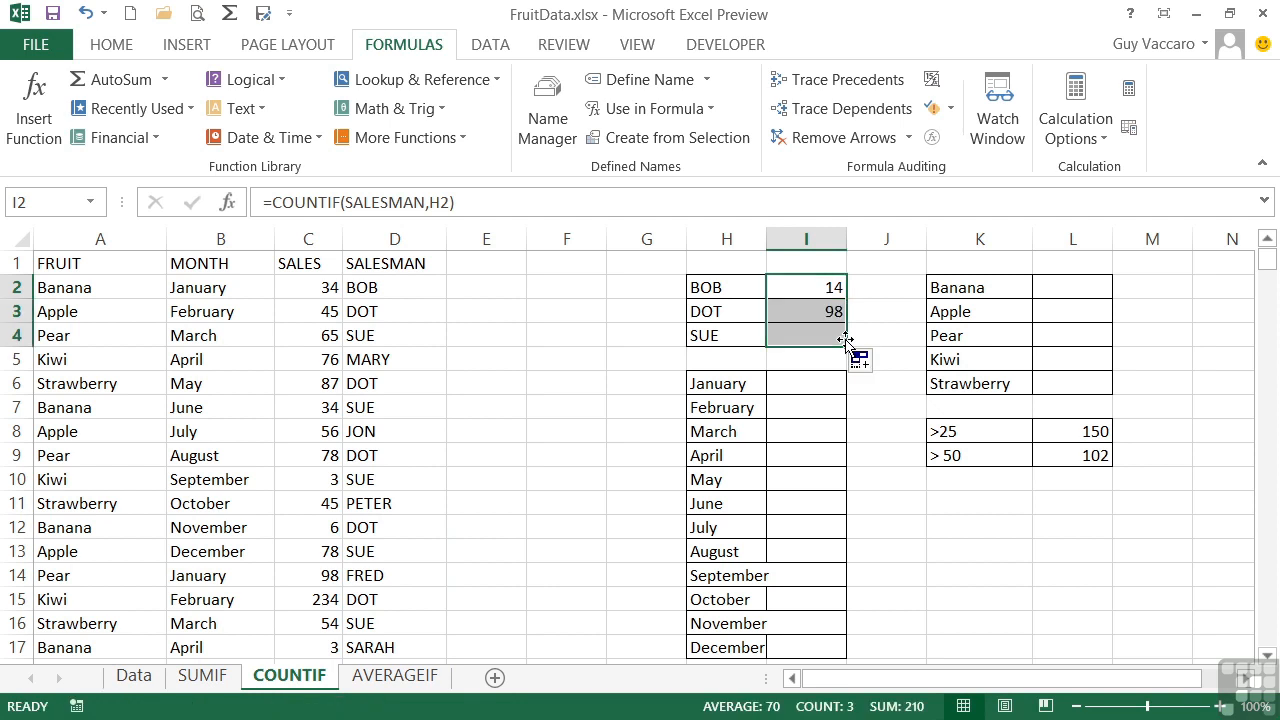
{"action": "left_click", "coordinate": [795, 315]}
{"action": "left_click", "coordinate": [793, 340]}
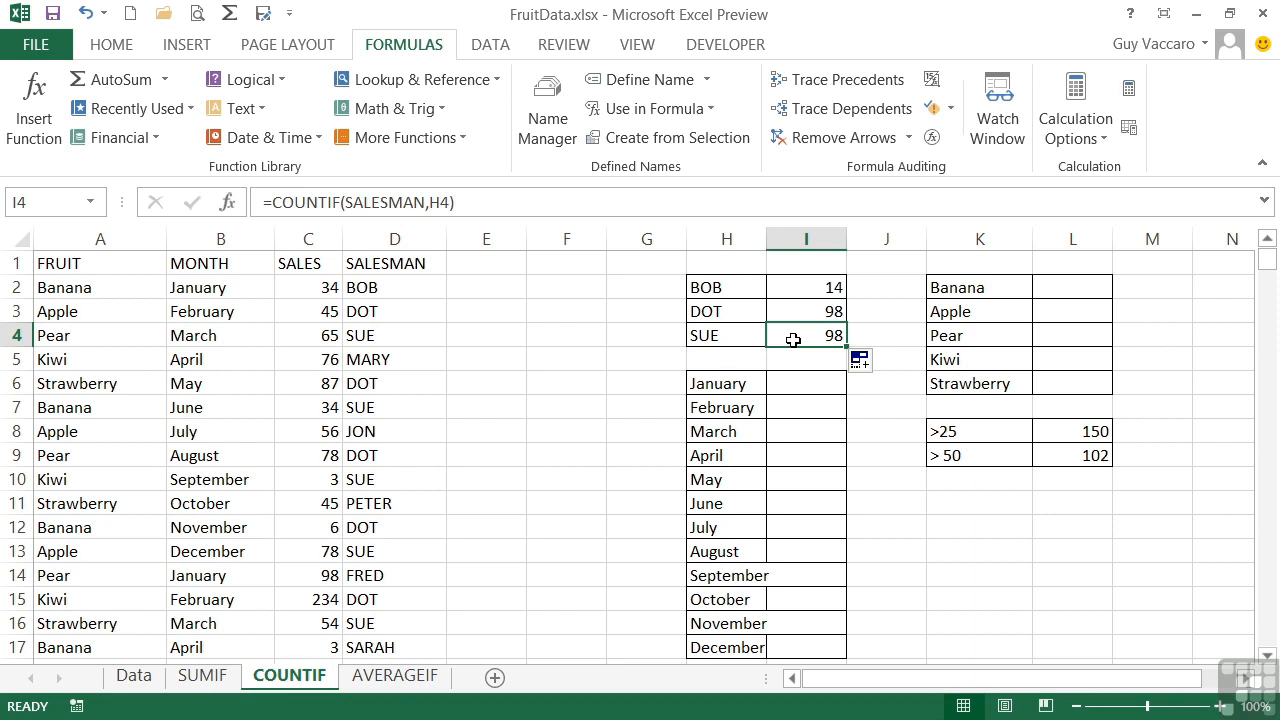
{"action": "double_click", "coordinate": [809, 336]}
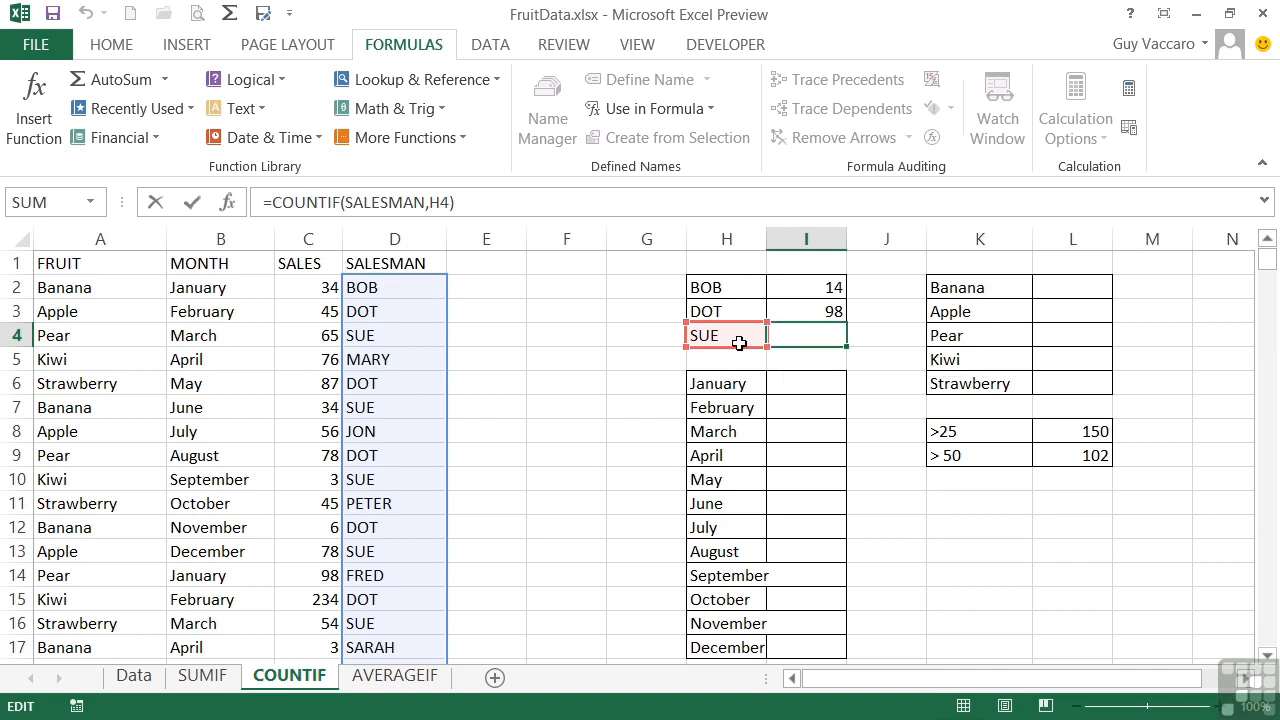
{"action": "key", "text": "Return"}
- Enter =COUNTIF(Month,H6) in cell I6 for January and fill the formula down to December in I17
{"action": "key", "text": "Return"}
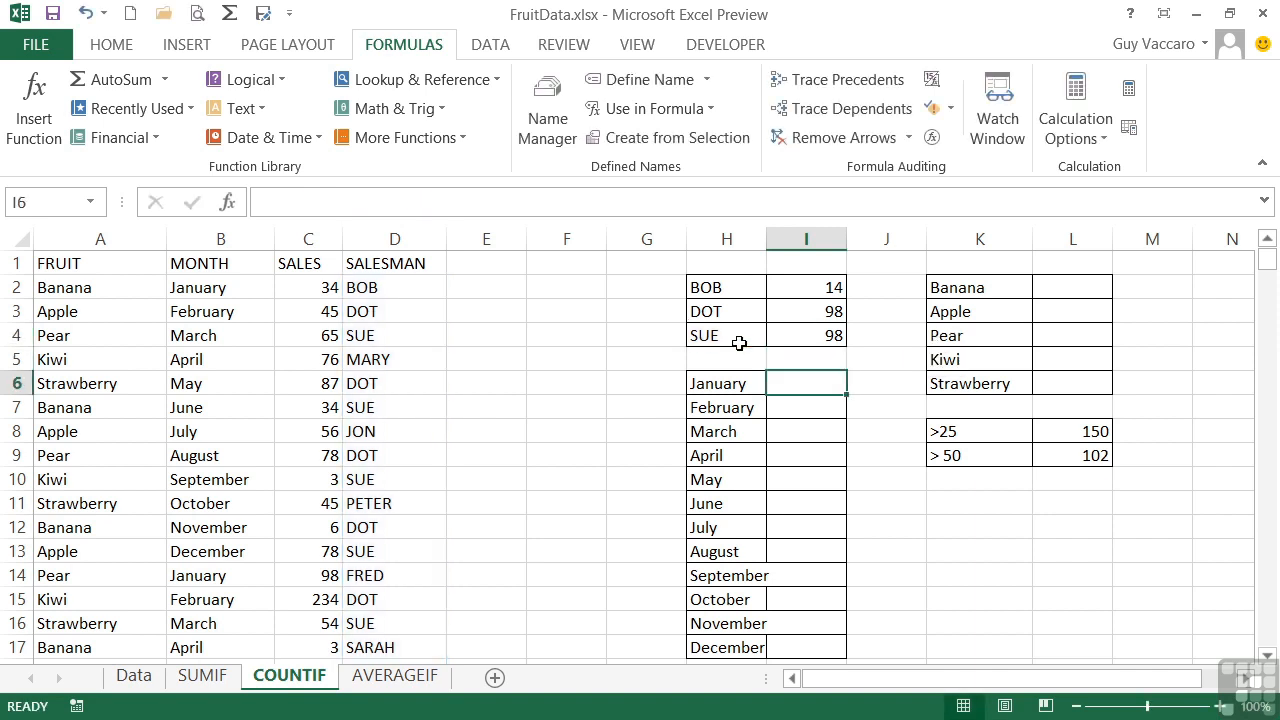
{"action": "type", "text": "="}
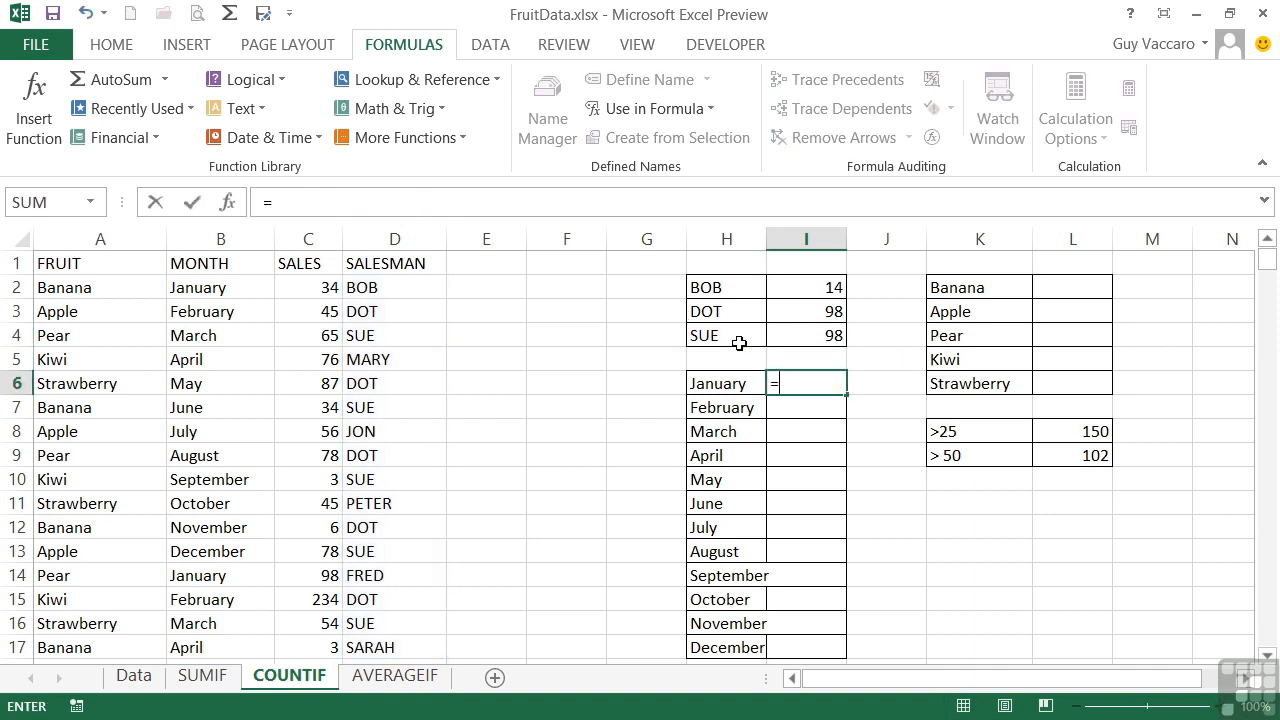
{"action": "type", "text": "countif("}
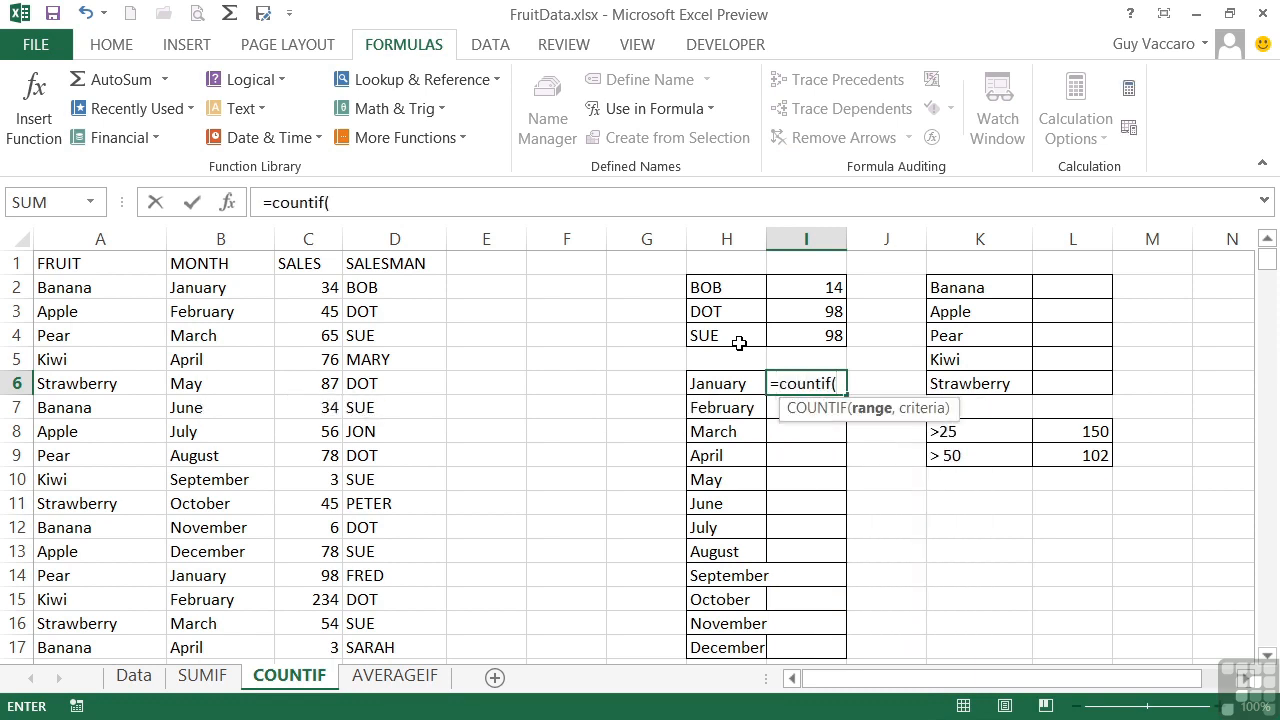
{"action": "type", "text": "month"}
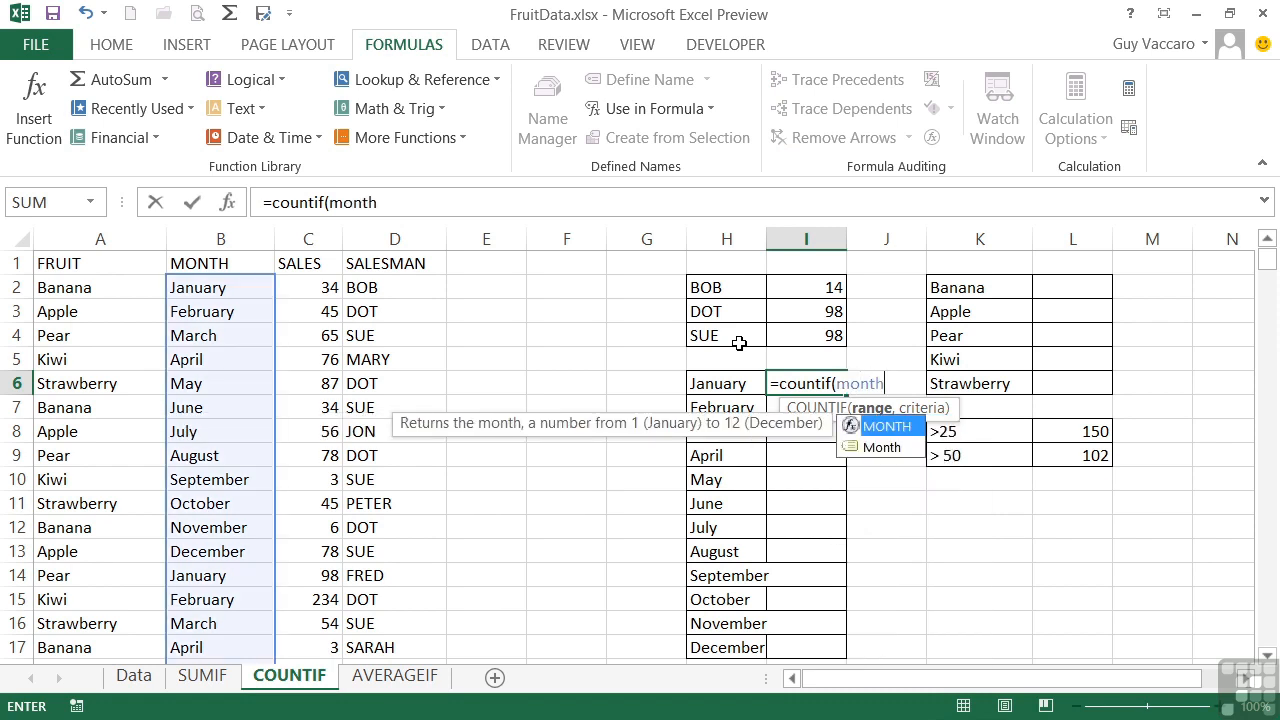
{"action": "key", "text": "Down"}
{"action": "type", "text": ","}
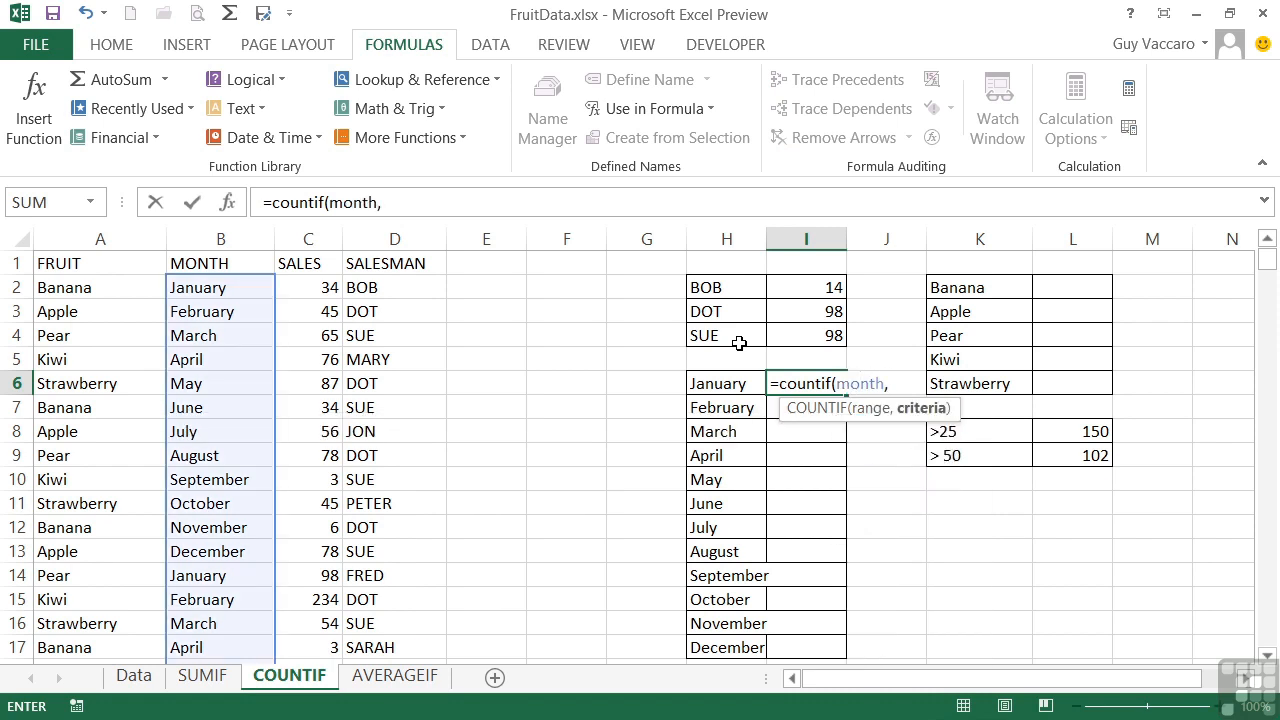
{"action": "left_click", "coordinate": [736, 383]}
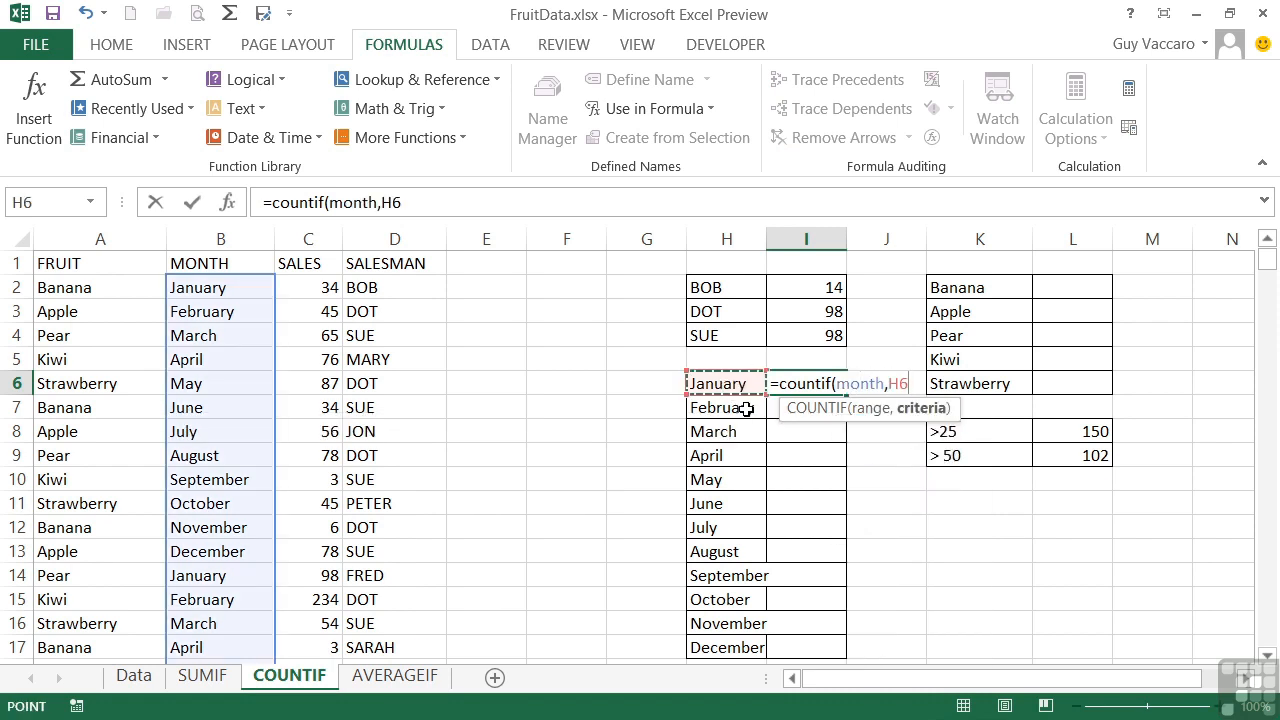
{"action": "key", "text": "Return"}
{"action": "key", "text": "Up"}
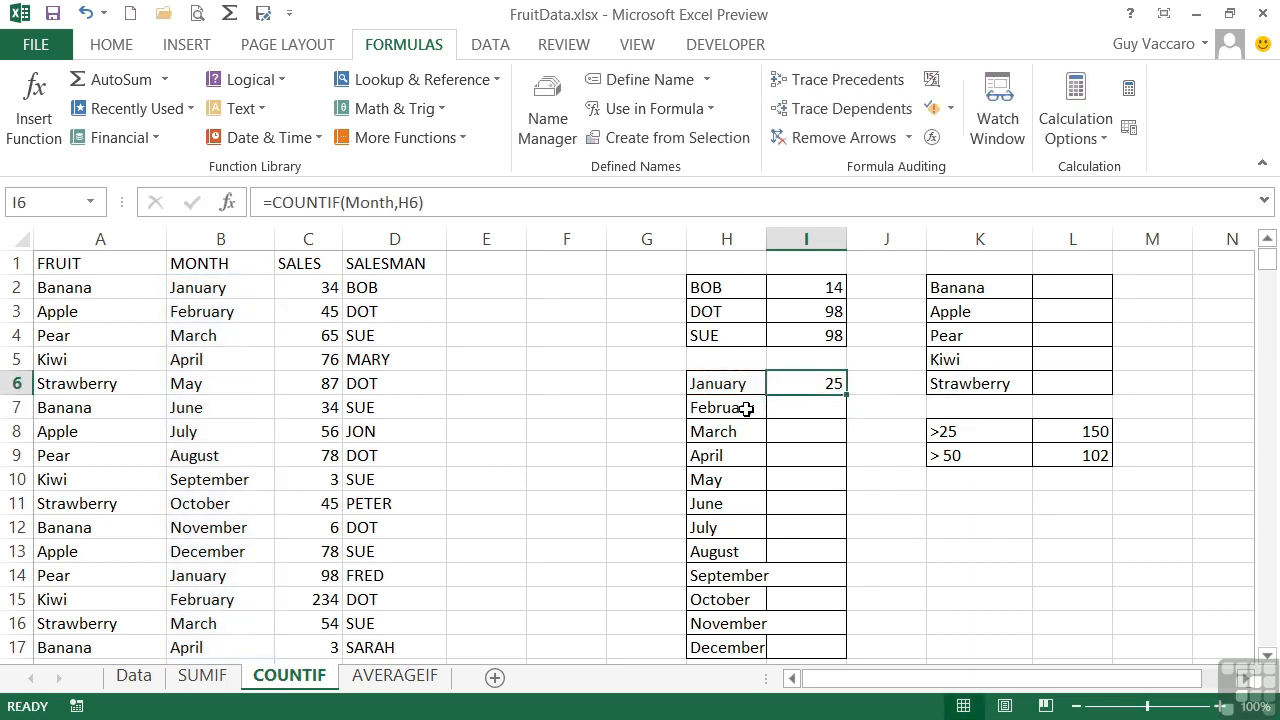
{"action": "double_click", "coordinate": [846, 394]}
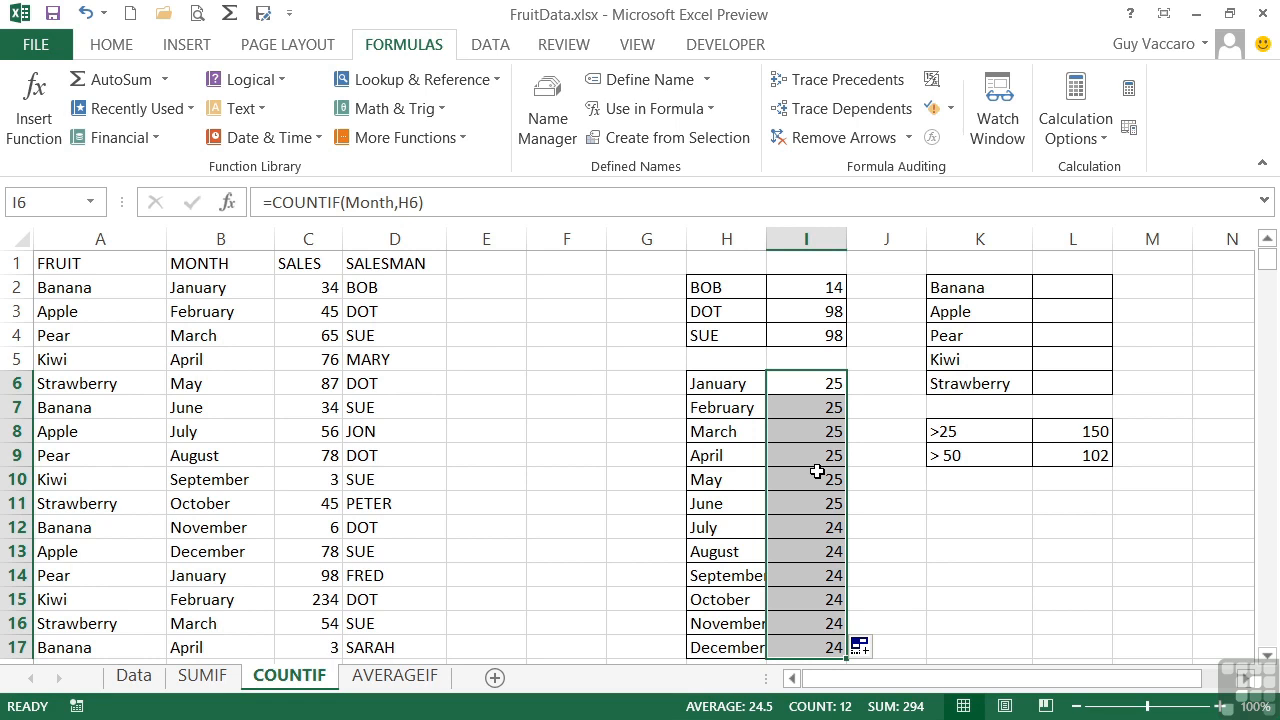
- Enter =COUNTIF(fruit,K2) in cell L2 to count the Banana entries and fill the formula down to Strawberry in L6
{"action": "left_click", "coordinate": [1084, 289]}
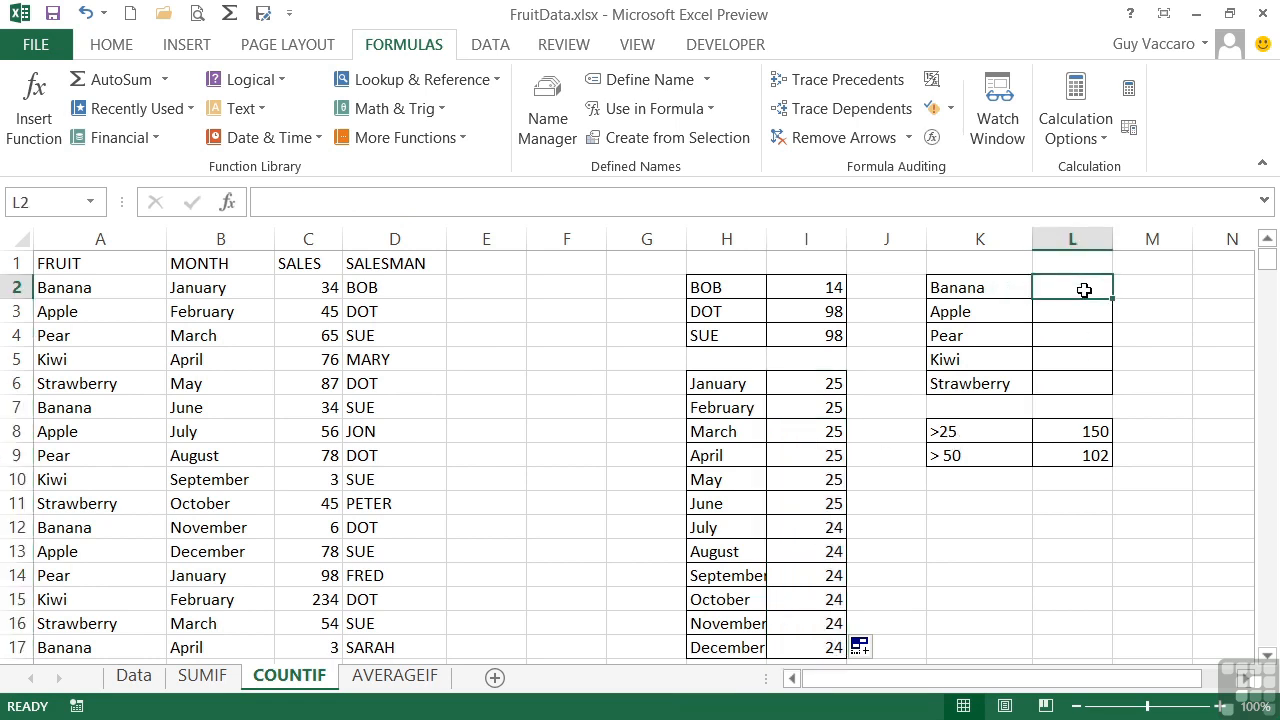
{"action": "type", "text": "=count"}
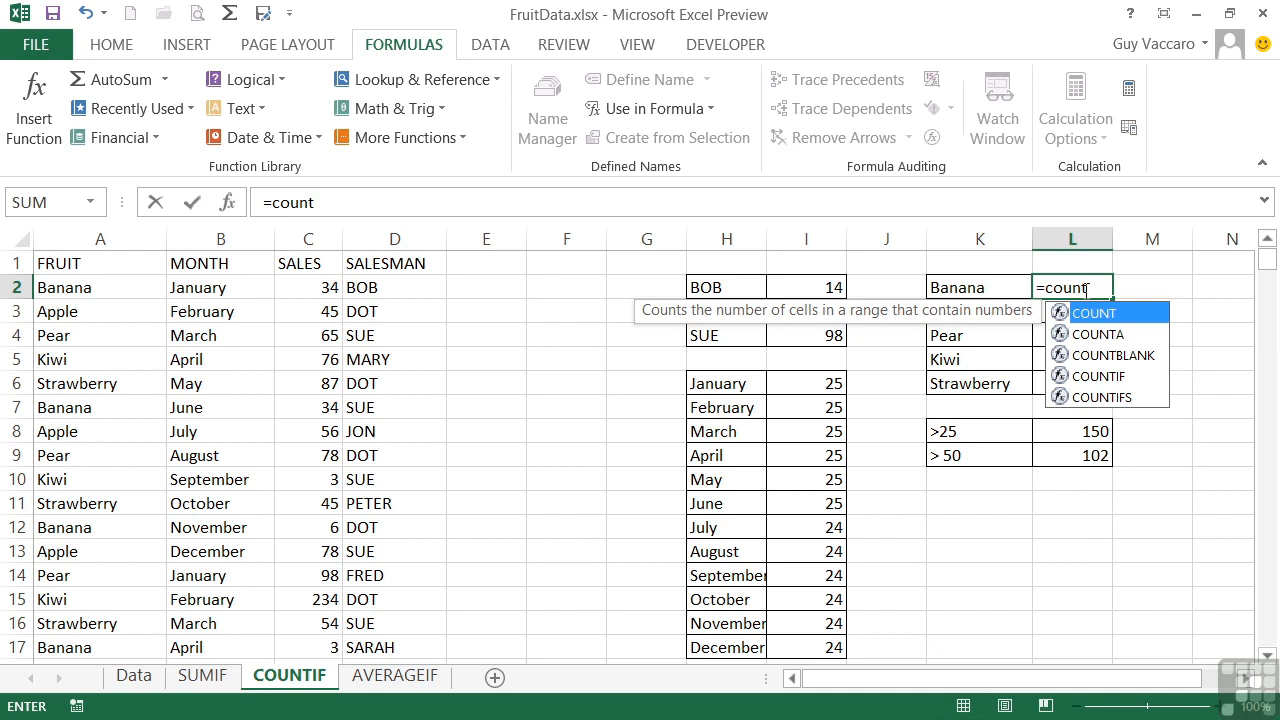
{"action": "type", "text": "if("}
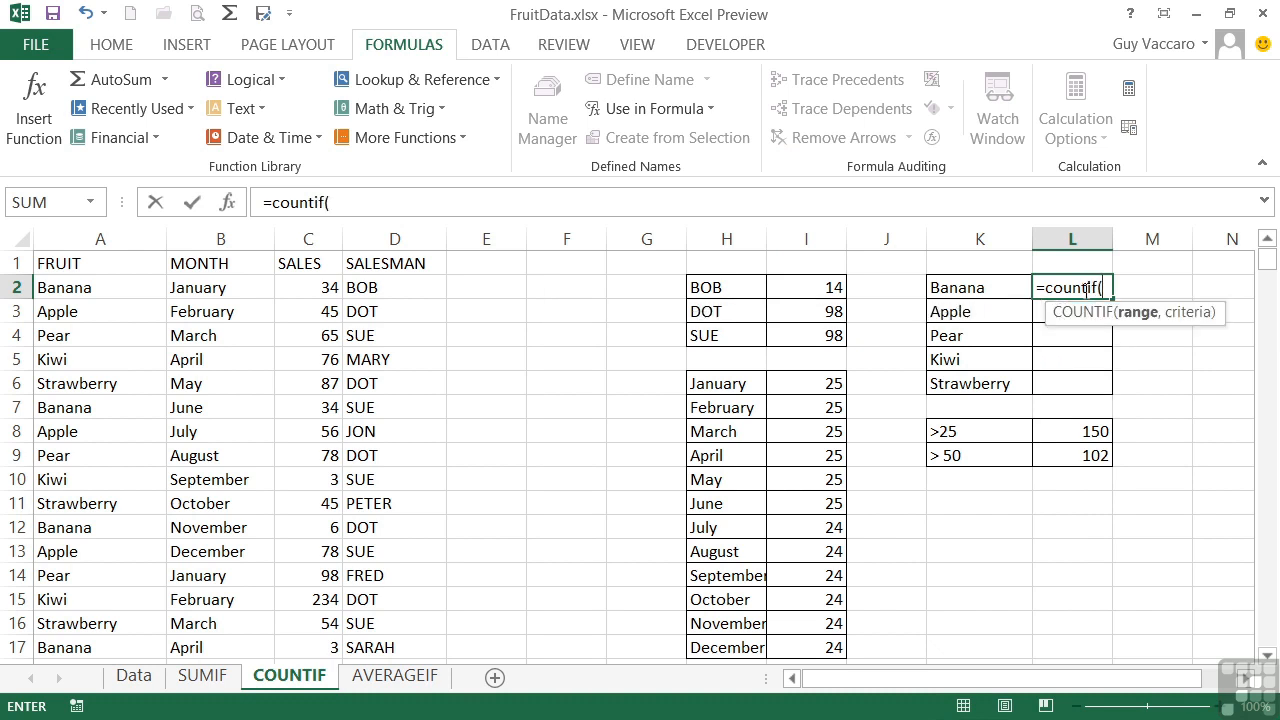
{"action": "type", "text": "fruit"}
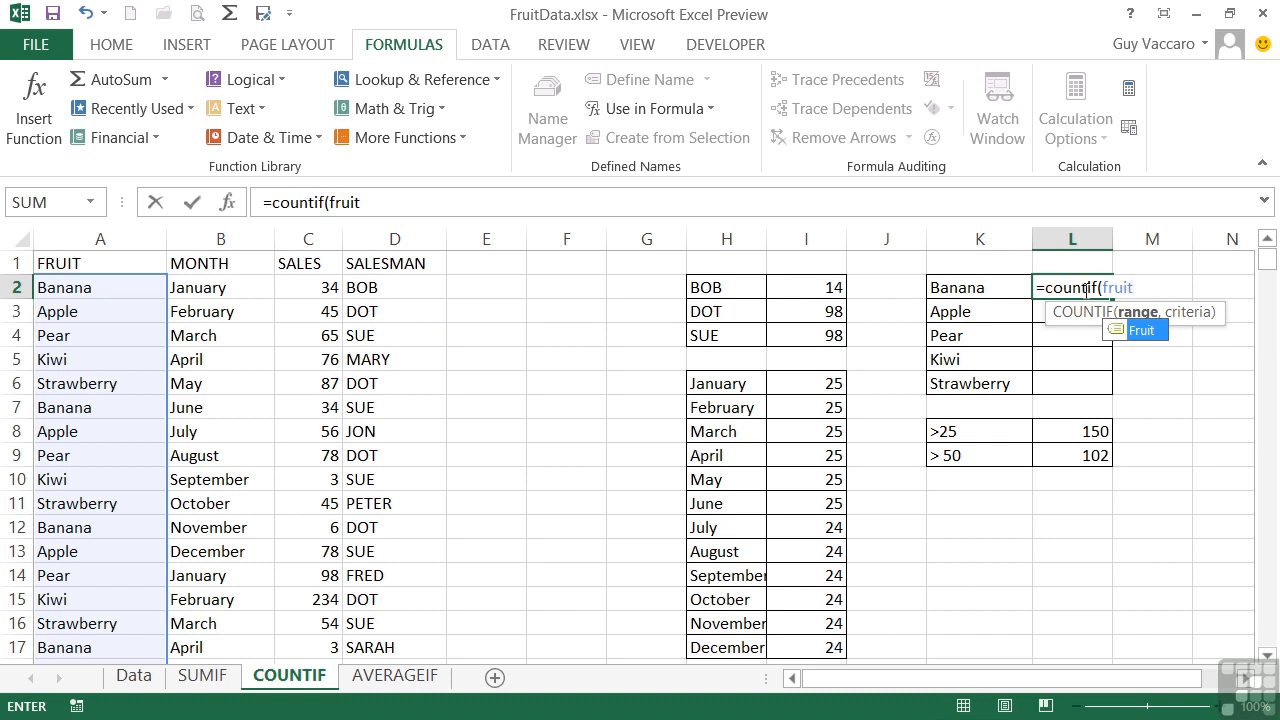
{"action": "type", "text": ","}
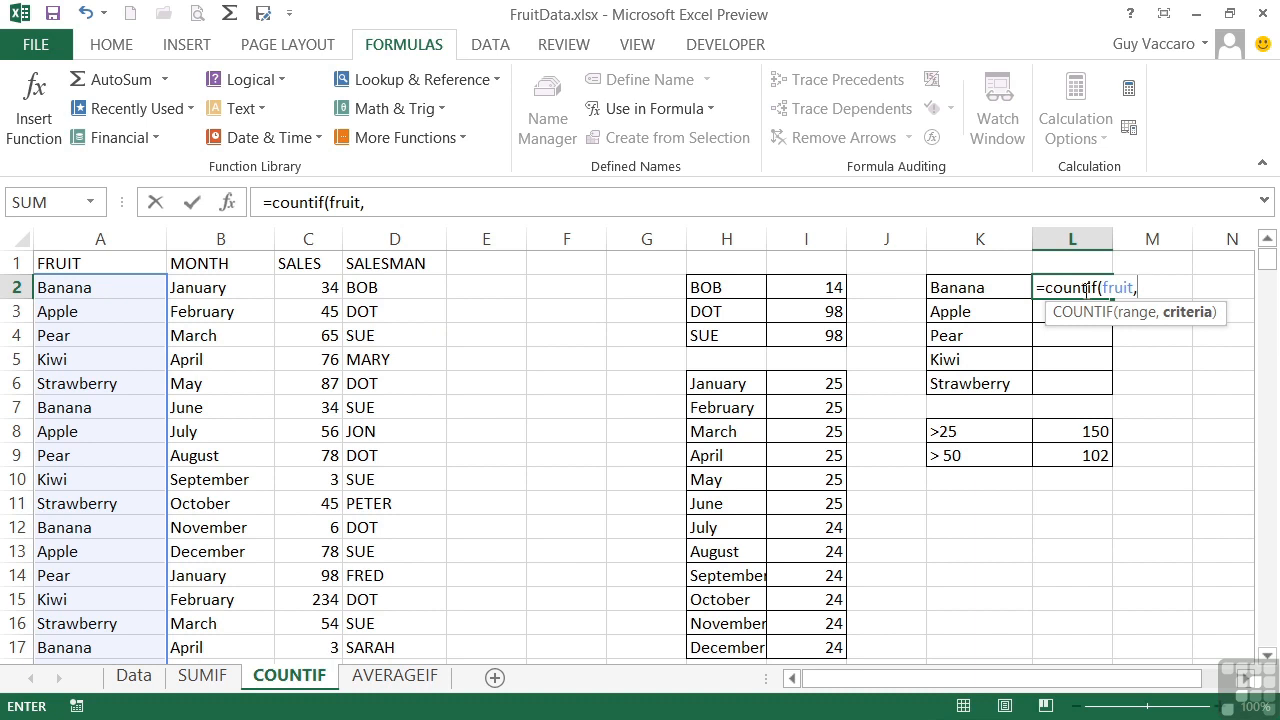
{"action": "left_click", "coordinate": [977, 290]}
{"action": "key", "text": "Return"}
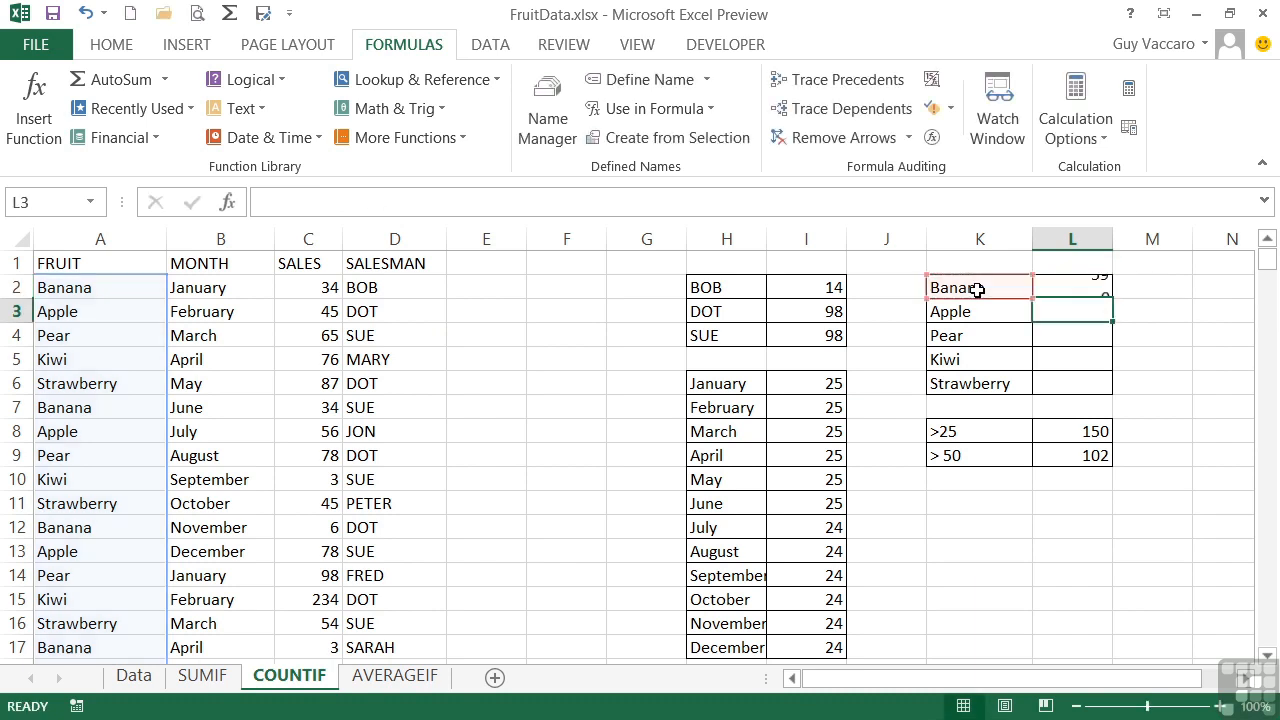
{"action": "key", "text": "Up"}
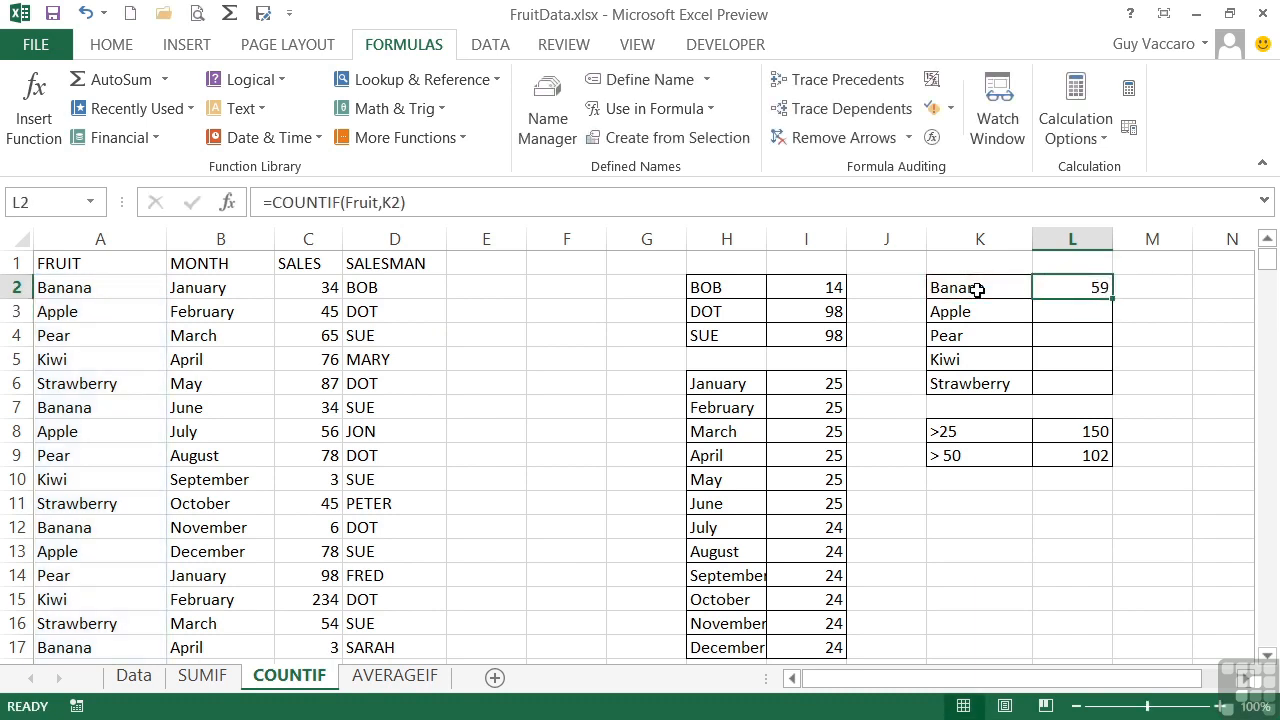
{"action": "double_click", "coordinate": [1112, 298]}
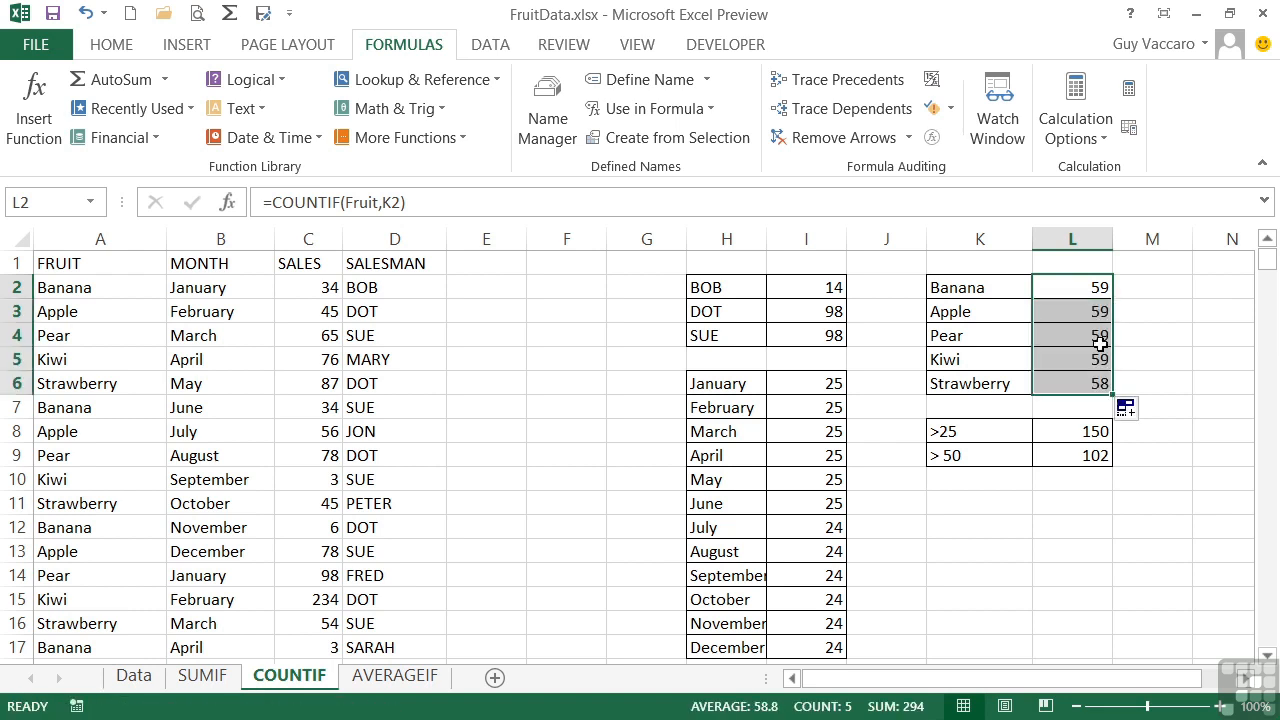
- Check the copied fruit formula in L6 and open the >25 sales count formula in L8 to examine its range and criteria
{"action": "left_click", "coordinate": [1066, 383]}
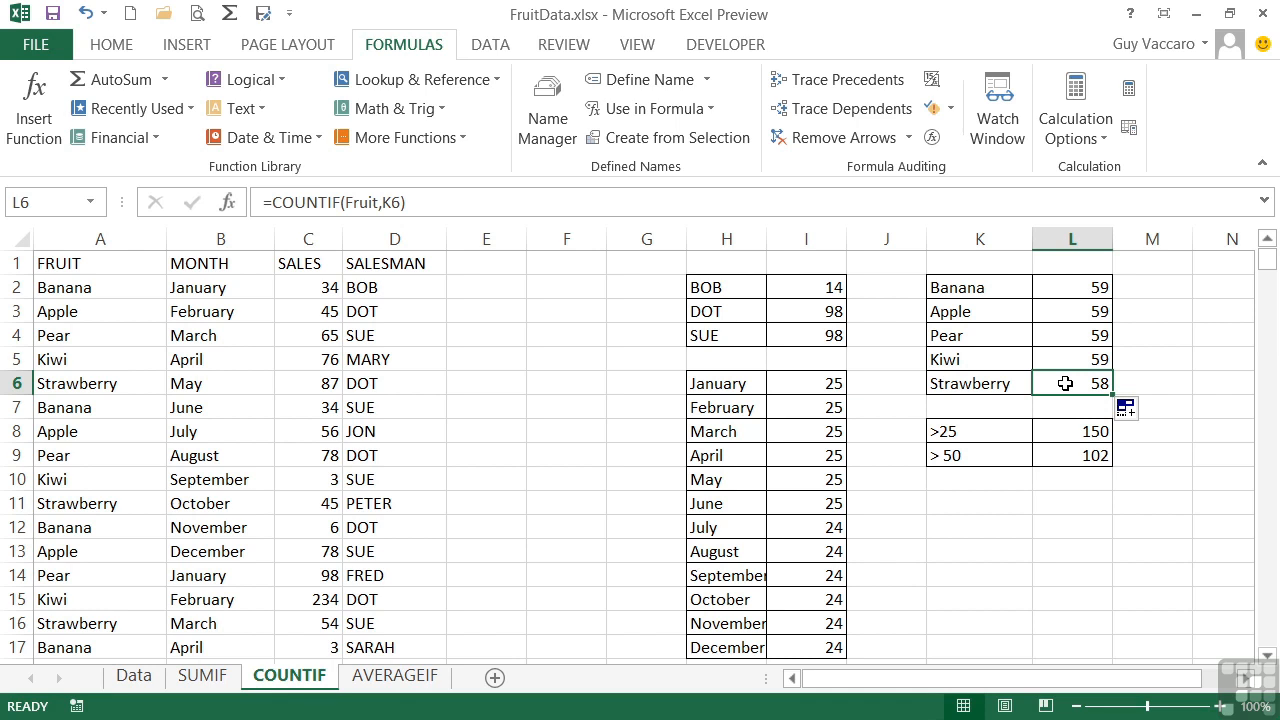
{"action": "double_click", "coordinate": [1086, 431]}
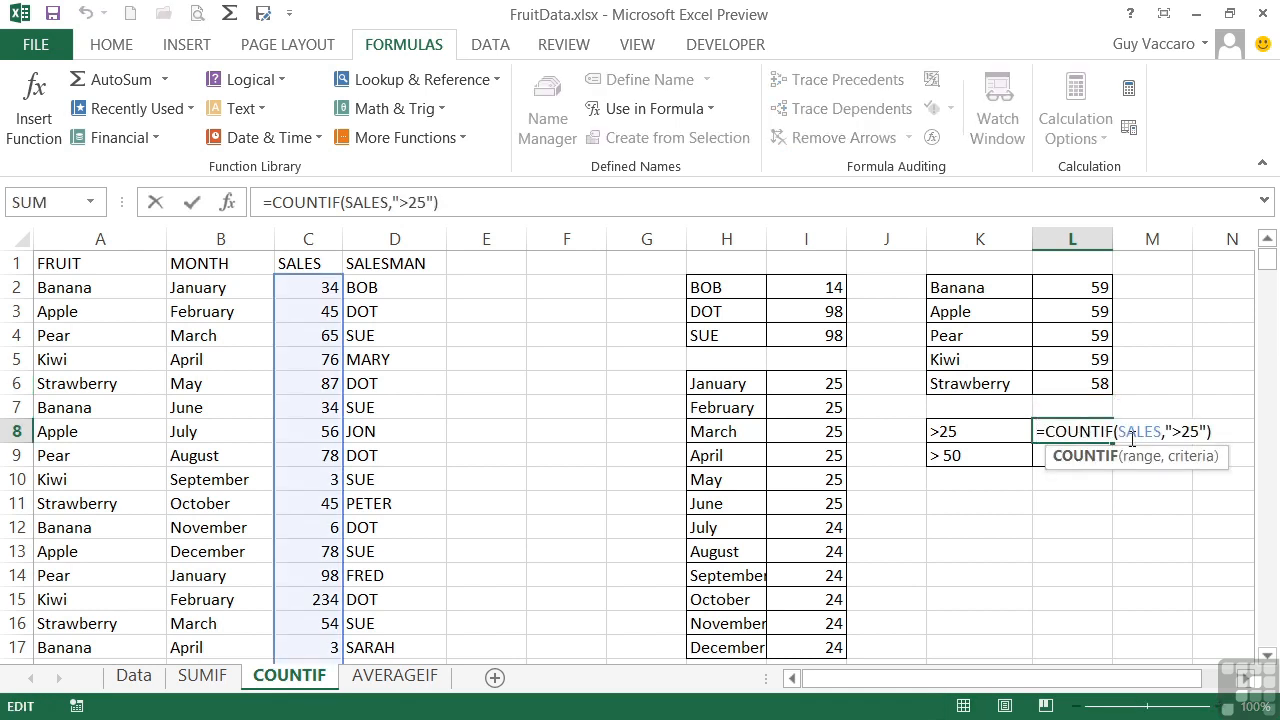